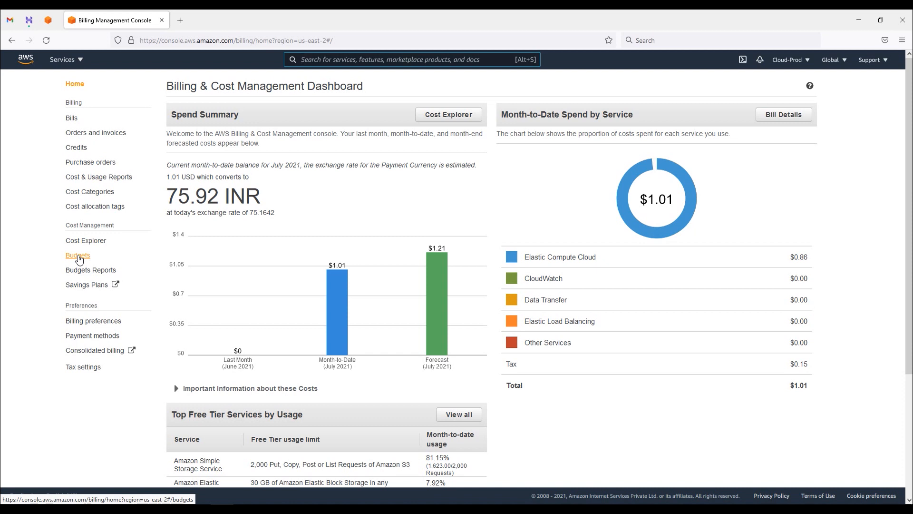
# Step: Go to Budgets under Cost Management and dismiss the page's welcome banner
pyautogui.click(80, 257)
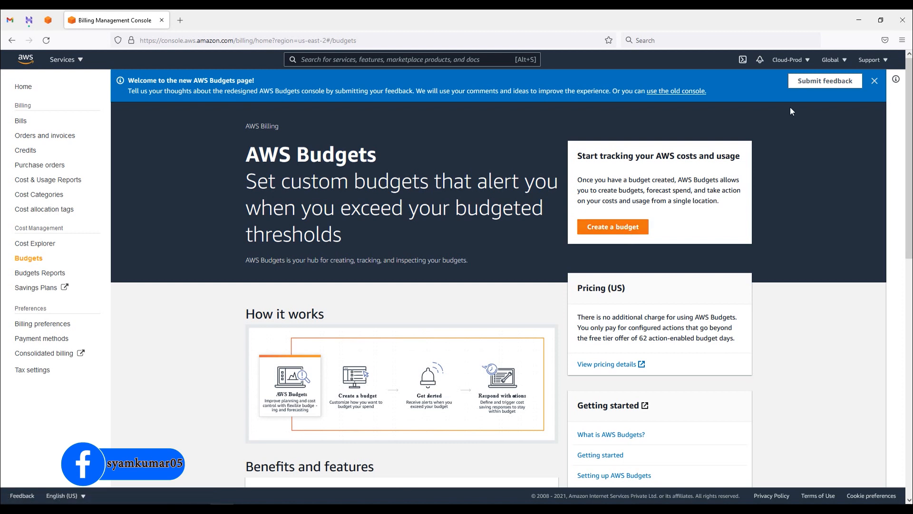
pyautogui.click(875, 85)
# Step: Open My Account settings in a new tab and scroll to IAM User and Role Access
pyautogui.click(807, 61)
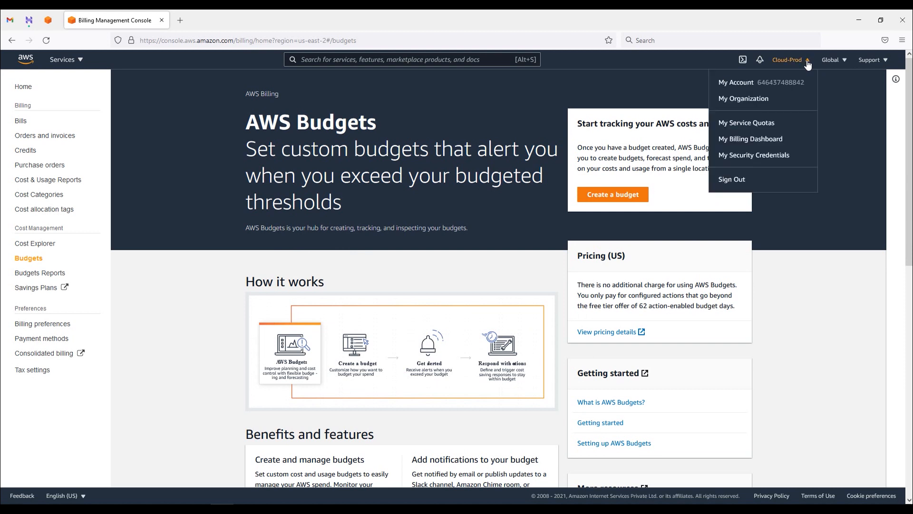
pyautogui.rightClick(738, 86)
pyautogui.click(752, 90)
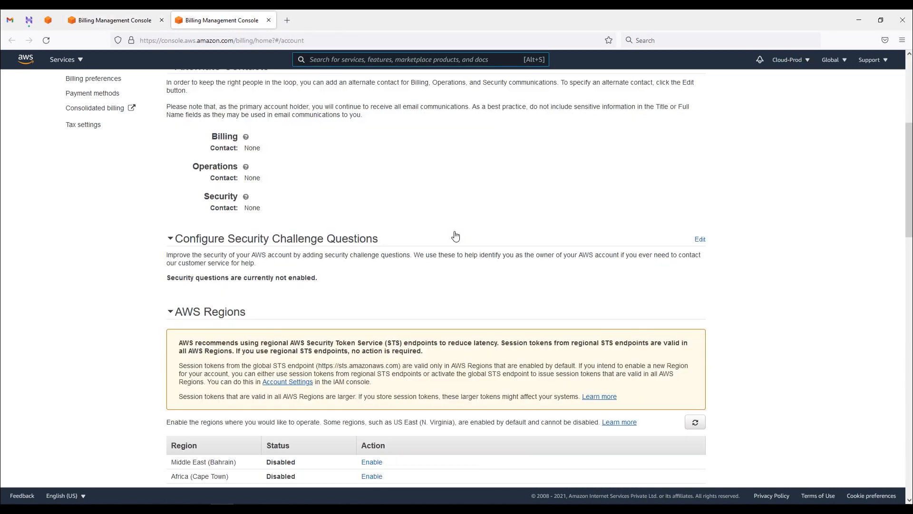
pyautogui.scroll(-4, 455, 234)
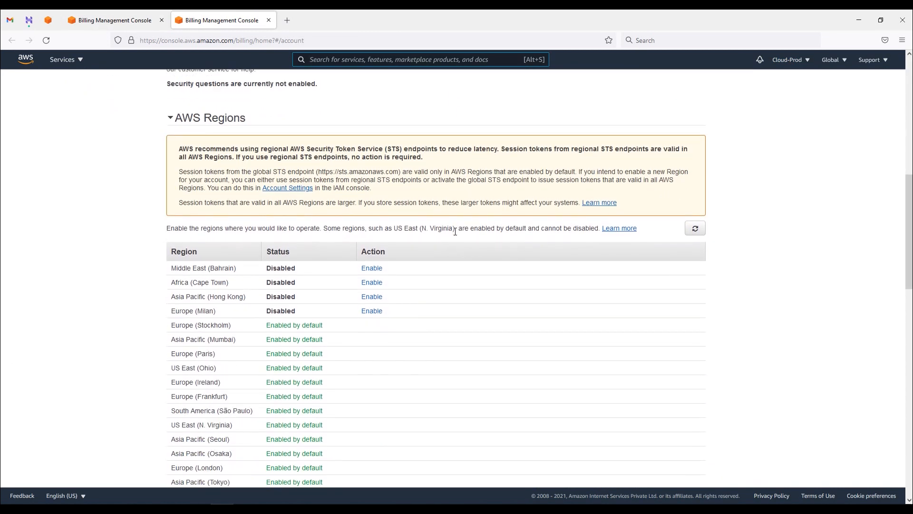
pyautogui.scroll(-7, 455, 233)
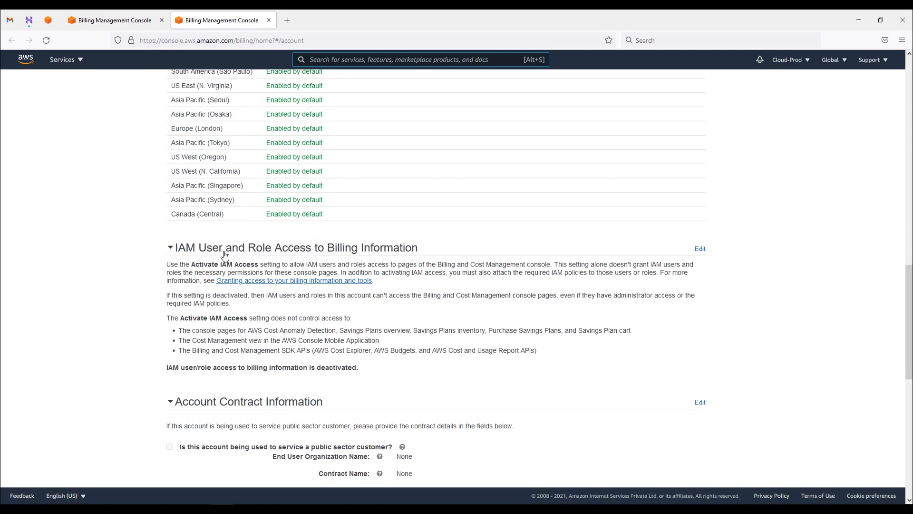
pyautogui.moveTo(451, 252); pyautogui.dragTo(186, 247)
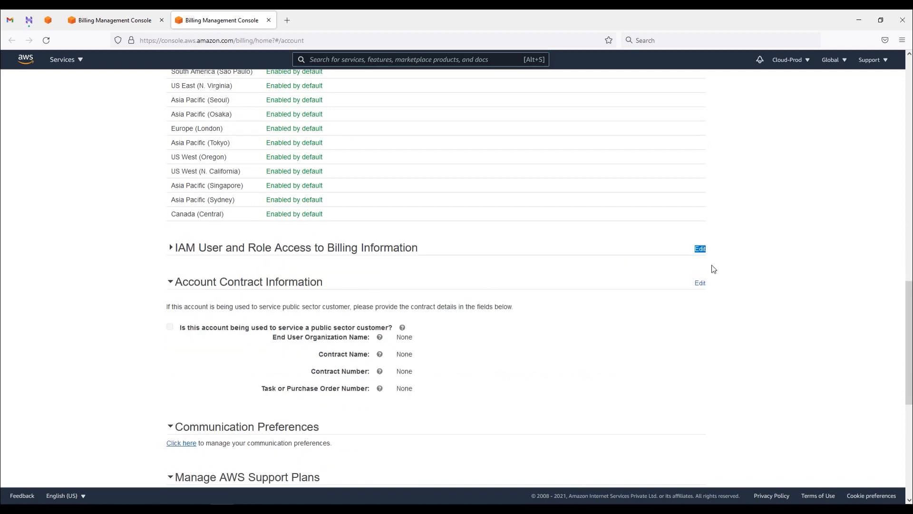
# Step: Turn on Activate IAM Access for billing information, then return to the Budgets tab
pyautogui.click(312, 247)
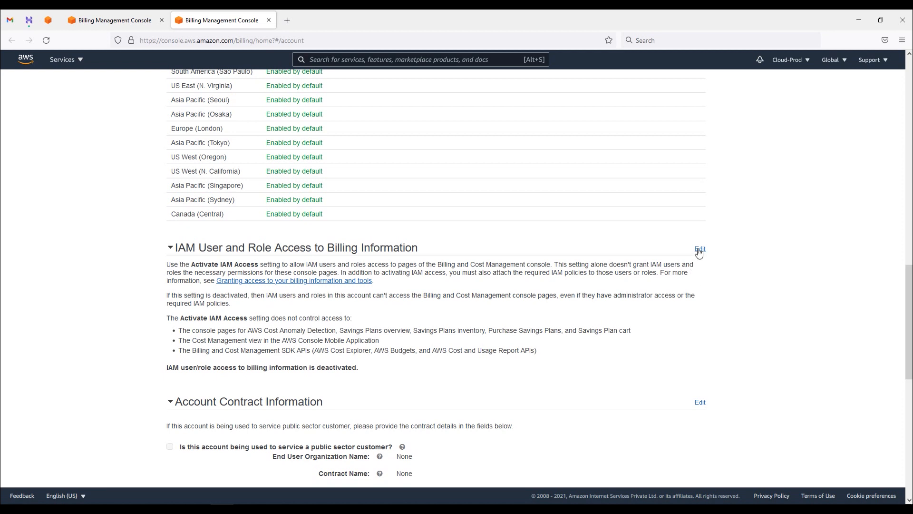
pyautogui.click(699, 251)
pyautogui.click(248, 369)
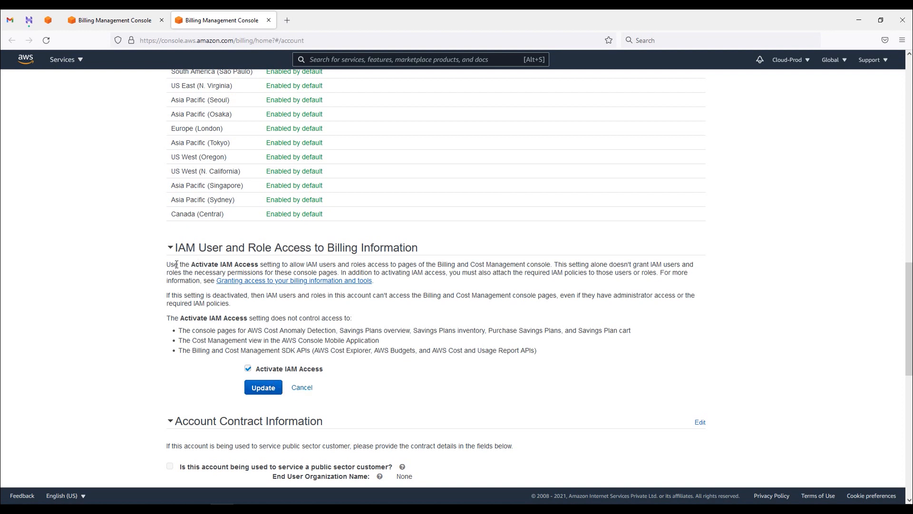
pyautogui.moveTo(168, 265); pyautogui.dragTo(428, 264)
pyautogui.click(512, 263)
pyautogui.click(114, 20)
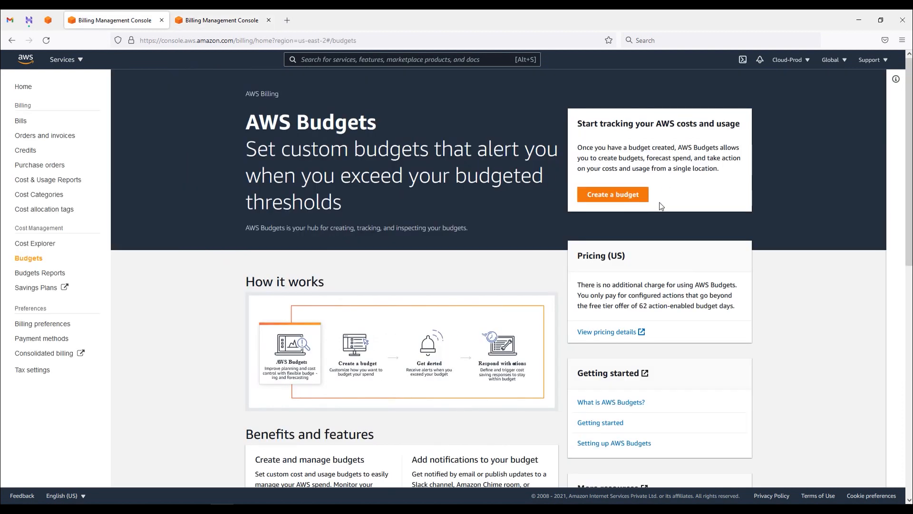
# Step: Begin a new budget with the Cost budget - Recommended type and advance to Set your budget
pyautogui.click(613, 195)
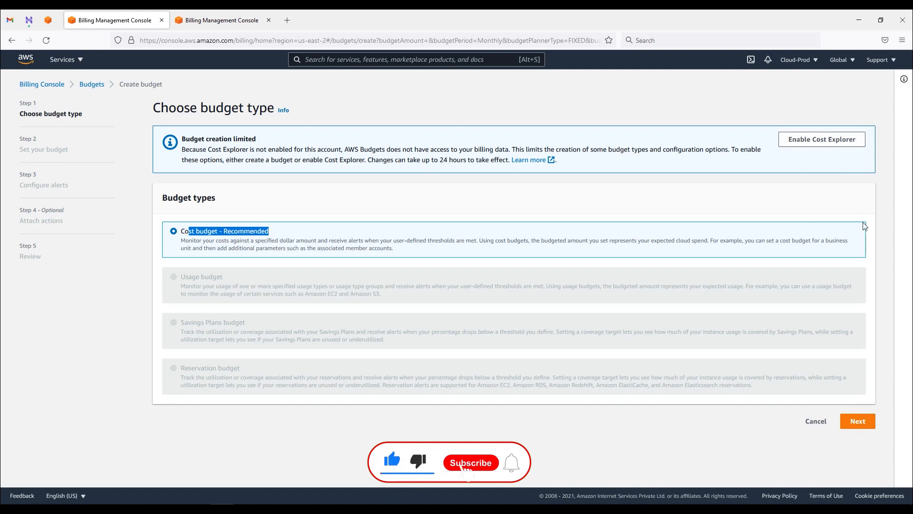
pyautogui.click(858, 421)
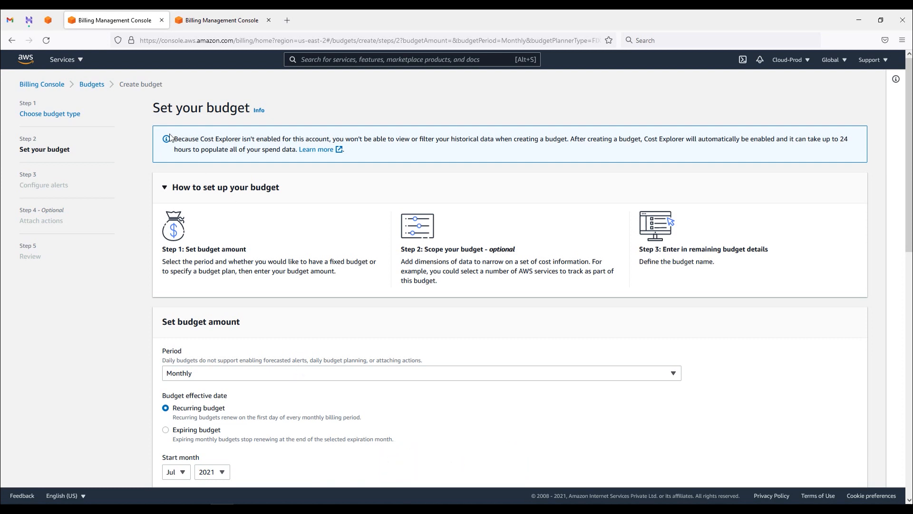
# Step: Keep a Monthly, recurring budget period with a single Fixed budgeted amount
pyautogui.moveTo(570, 139); pyautogui.dragTo(780, 142)
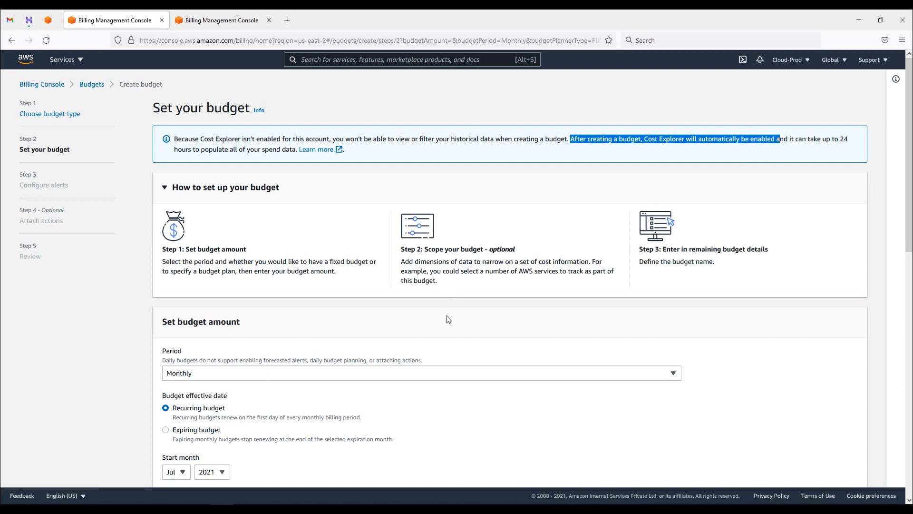
pyautogui.scroll(-2, 216, 425)
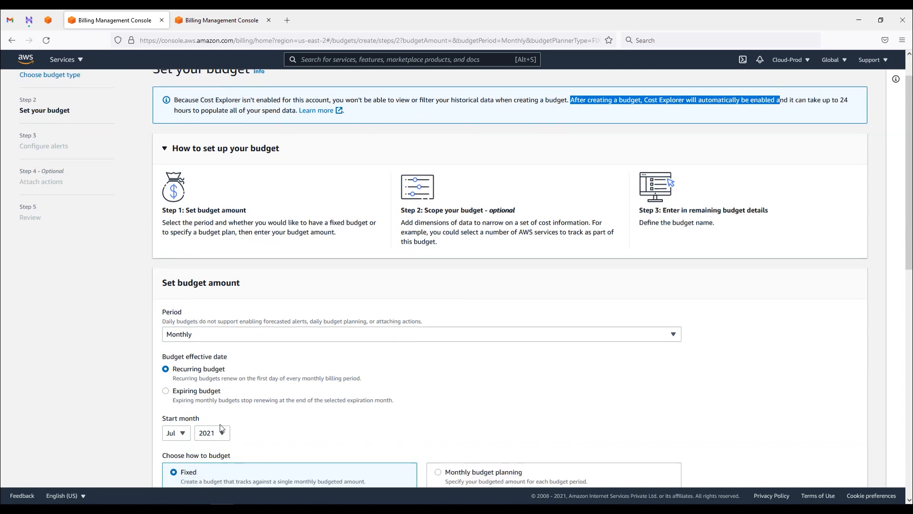
pyautogui.scroll(-2, 218, 366)
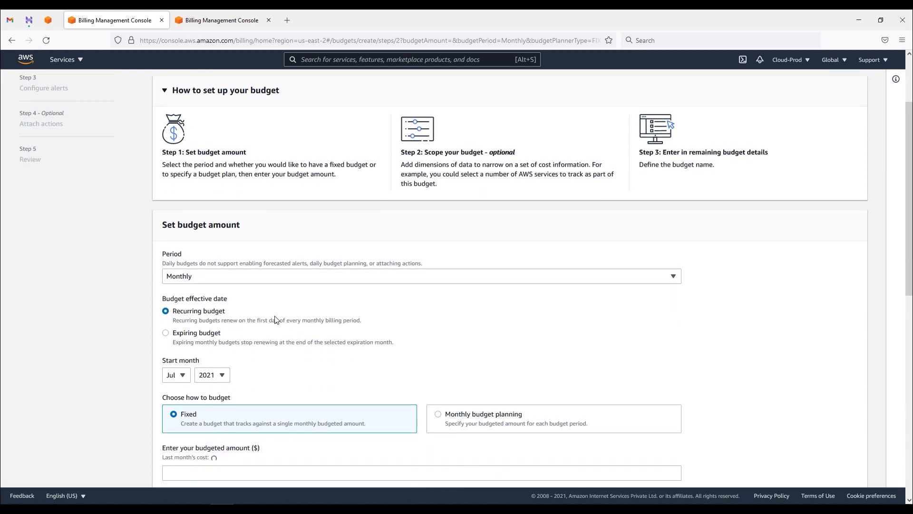
pyautogui.click(267, 280)
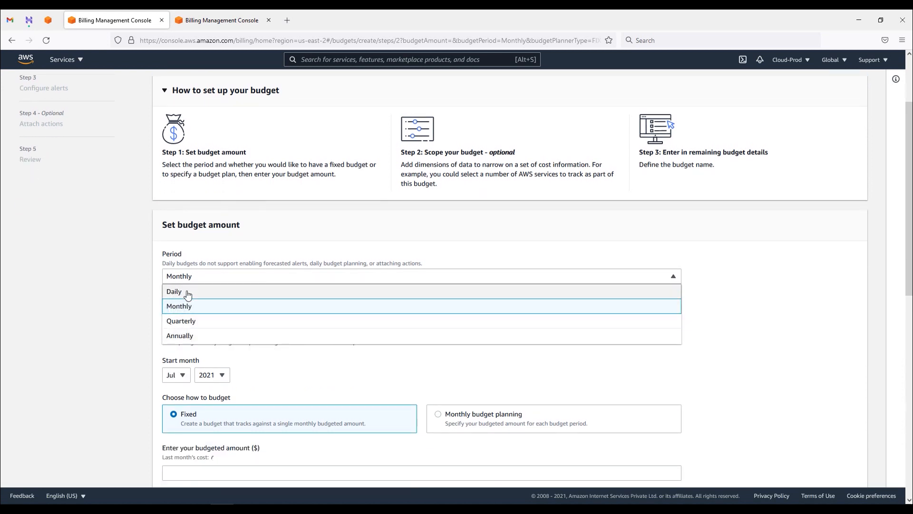
pyautogui.click(191, 306)
pyautogui.scroll(-2, 253, 321)
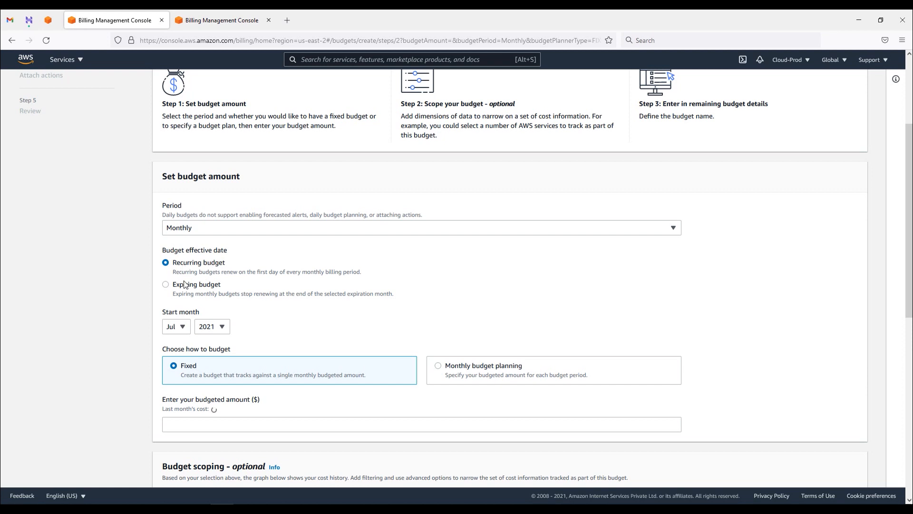
pyautogui.click(166, 286)
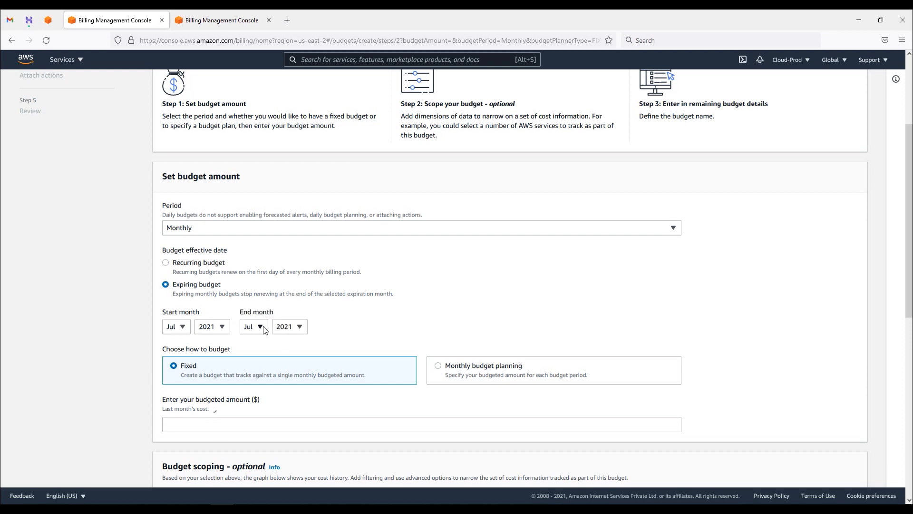
pyautogui.click(179, 266)
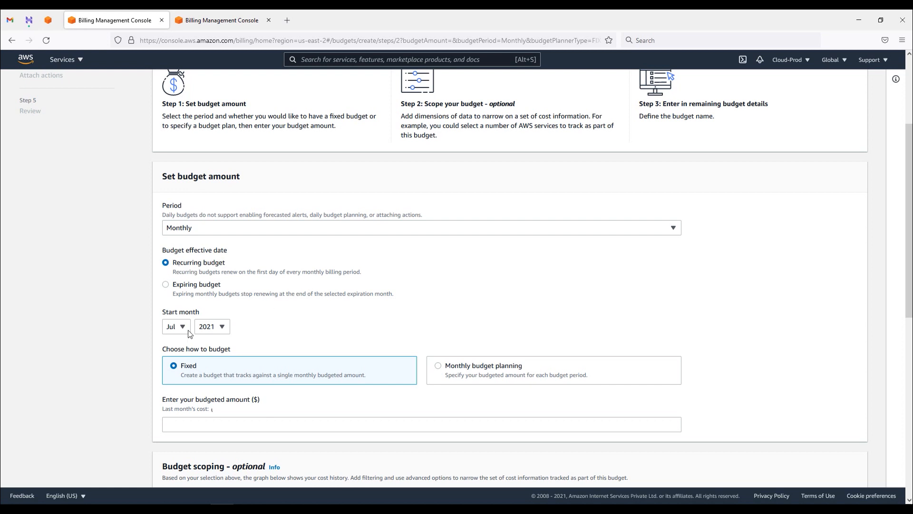
pyautogui.click(491, 375)
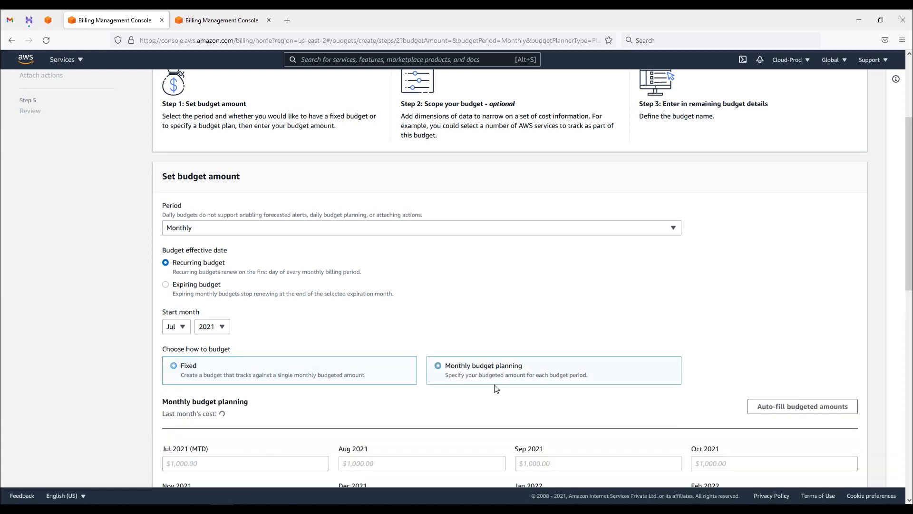
pyautogui.scroll(-3, 571, 328)
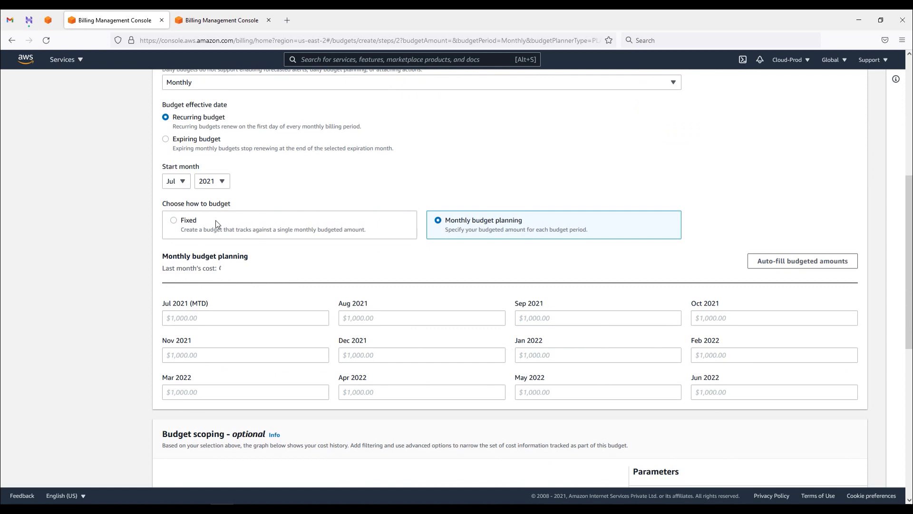
pyautogui.click(203, 227)
# Step: Enter a $3.00 budgeted amount and name the budget MyBudget
pyautogui.click(196, 281)
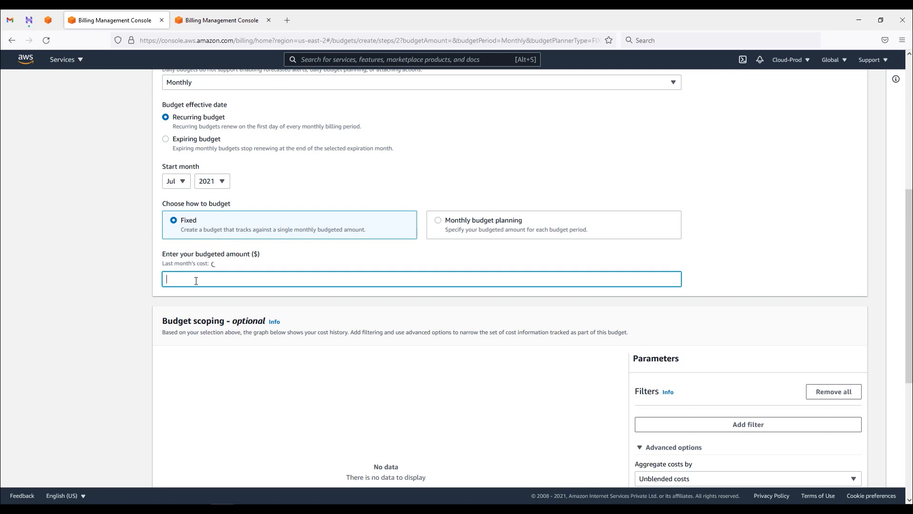
pyautogui.write('3')
pyautogui.click(360, 261)
pyautogui.scroll(-1, 368, 282)
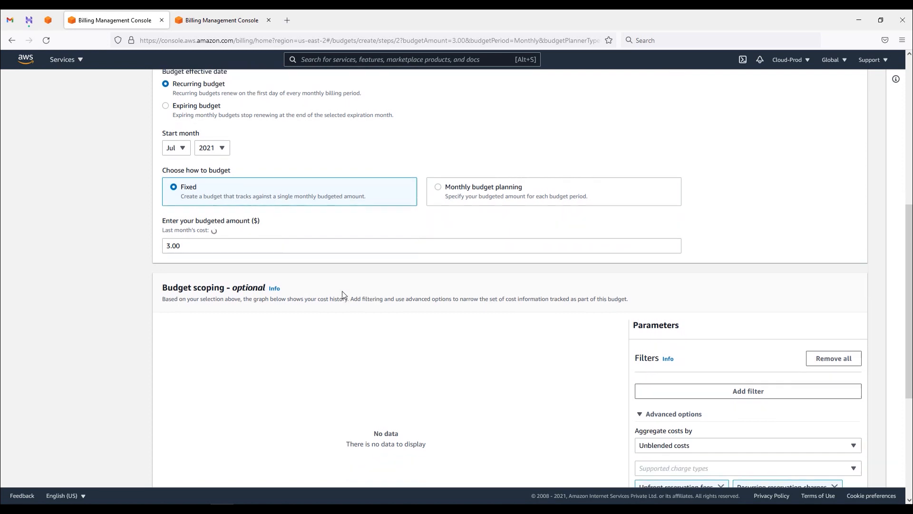
pyautogui.scroll(-1, 432, 285)
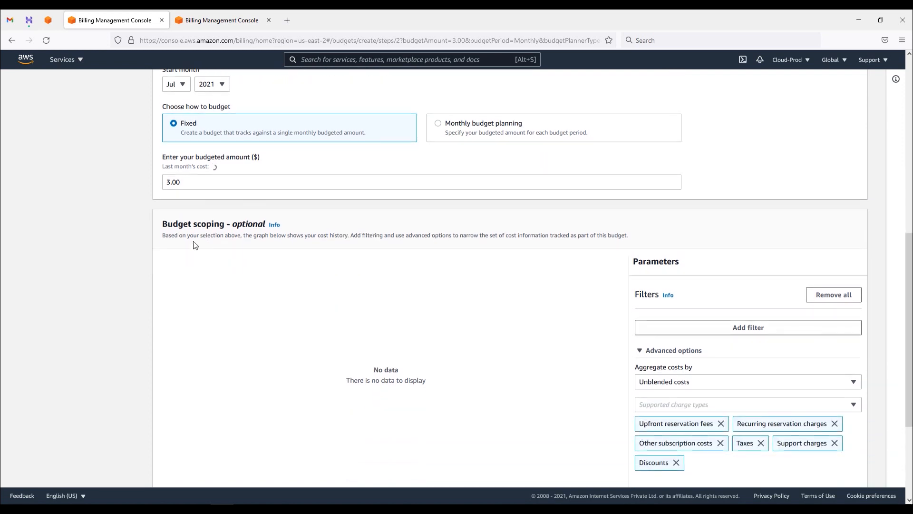
pyautogui.scroll(-2, 600, 376)
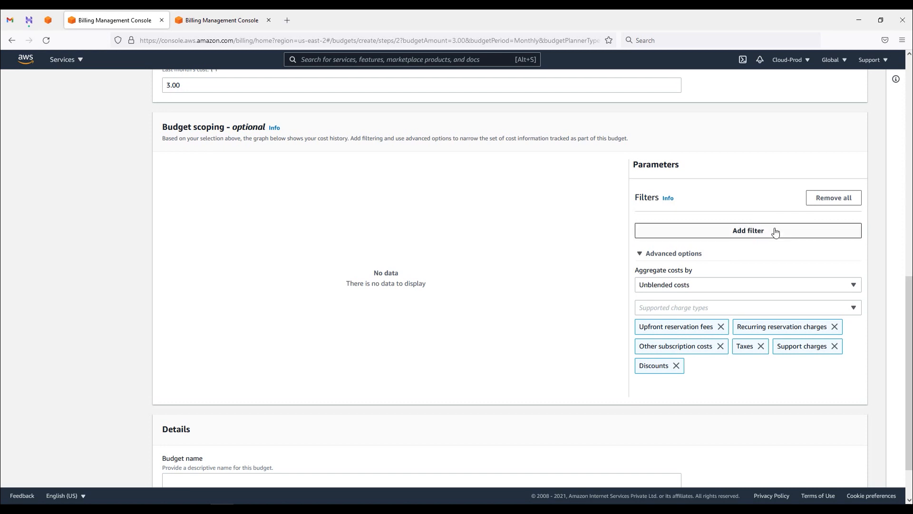
pyautogui.scroll(-1, 773, 229)
pyautogui.click(242, 427)
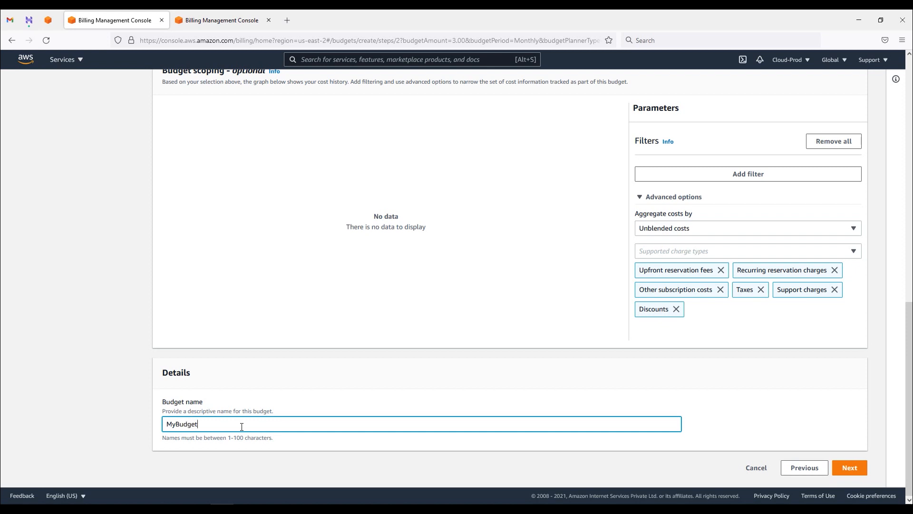
pyautogui.click(850, 468)
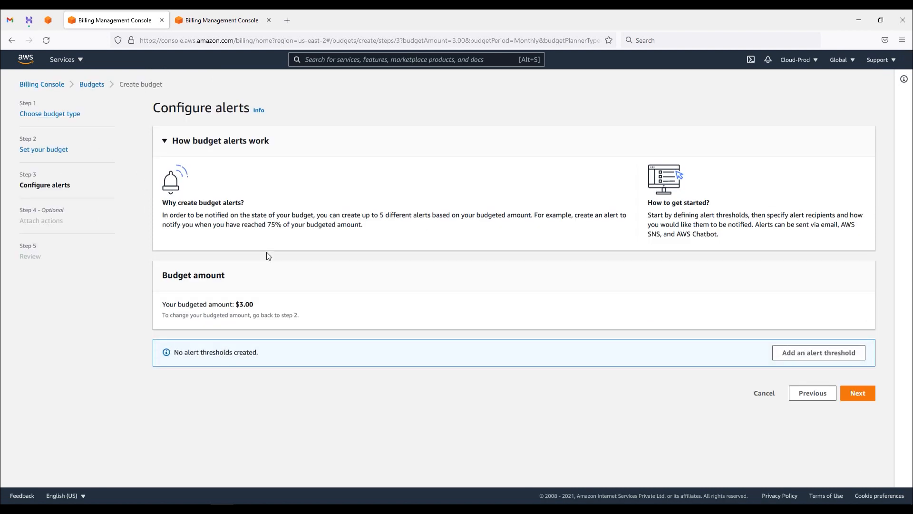
# Step: Add Alert #1 at 70% of actual costs, triggering at $2.10 of the $3.00 budget
pyautogui.moveTo(170, 304); pyautogui.dragTo(251, 304)
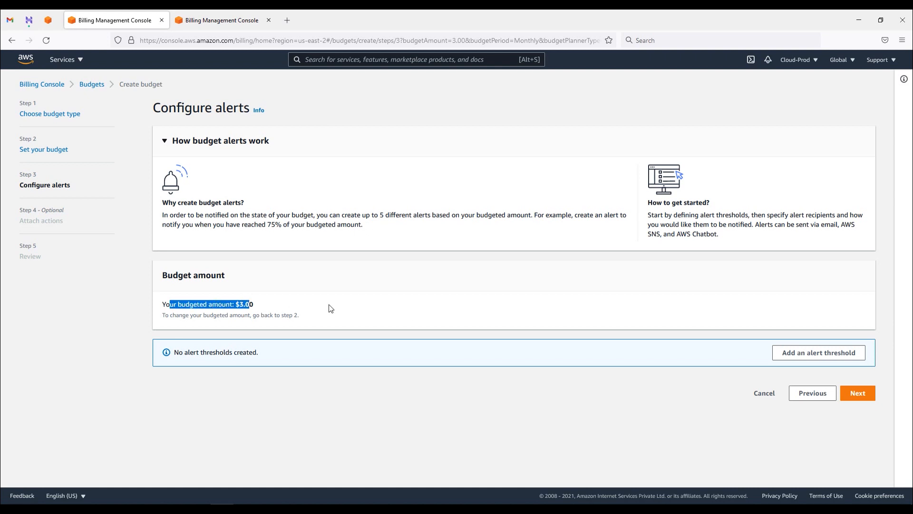
pyautogui.click(827, 361)
pyautogui.scroll(-2, 496, 304)
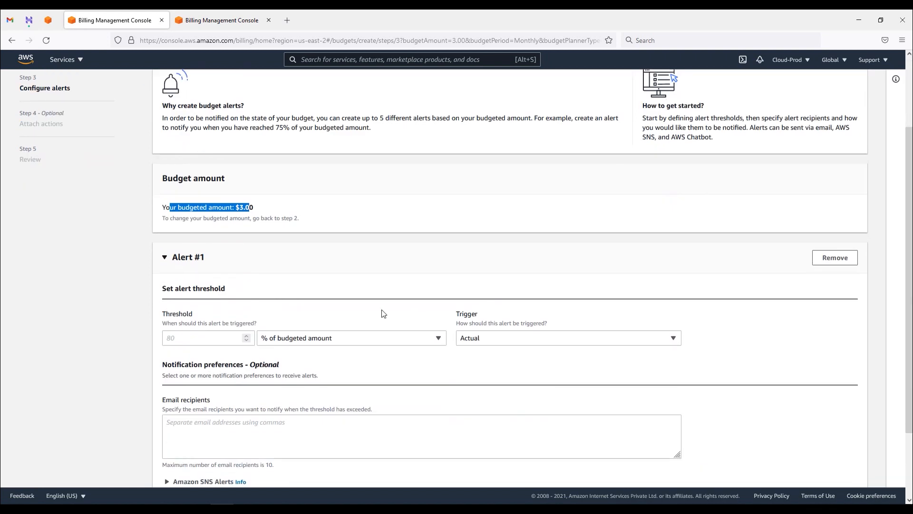
pyautogui.scroll(-2, 828, 260)
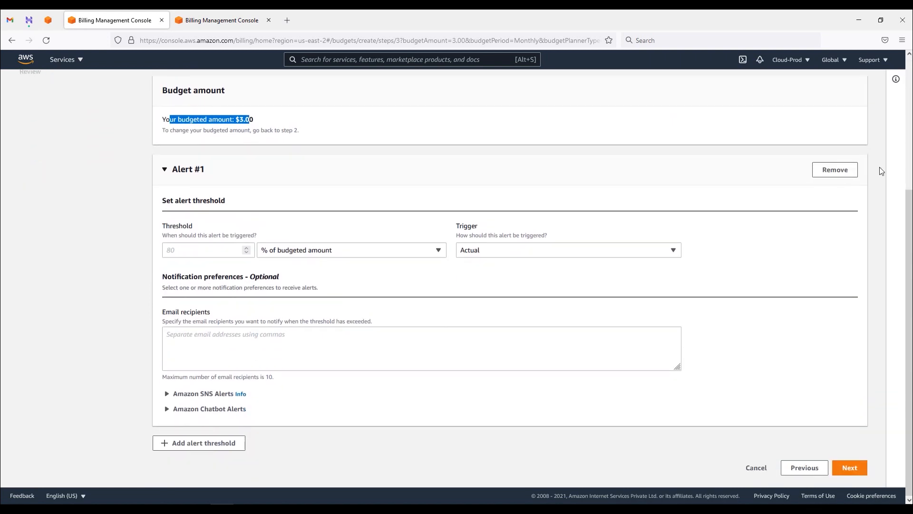
pyautogui.click(194, 253)
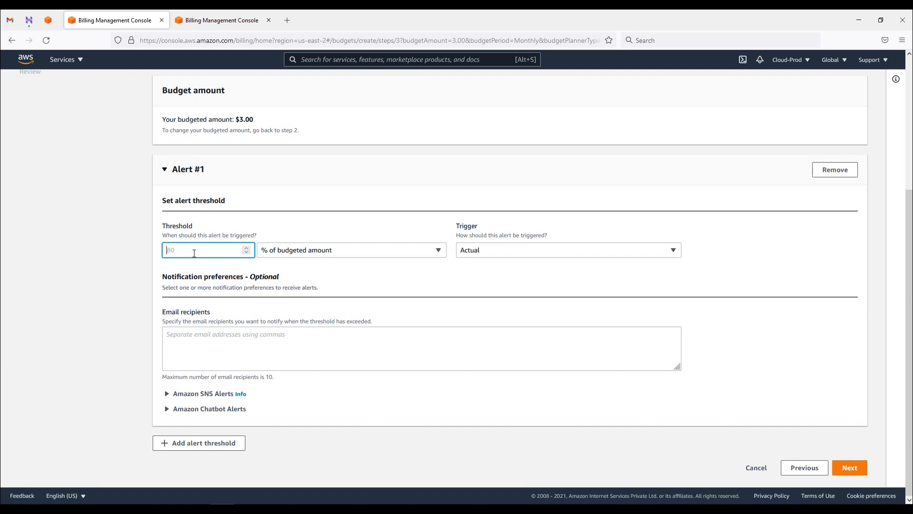
pyautogui.write('7')
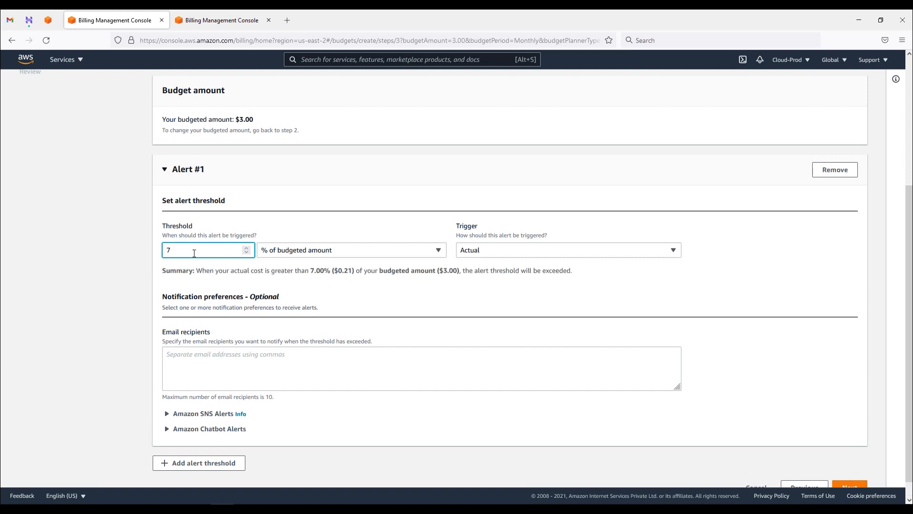
pyautogui.write('0')
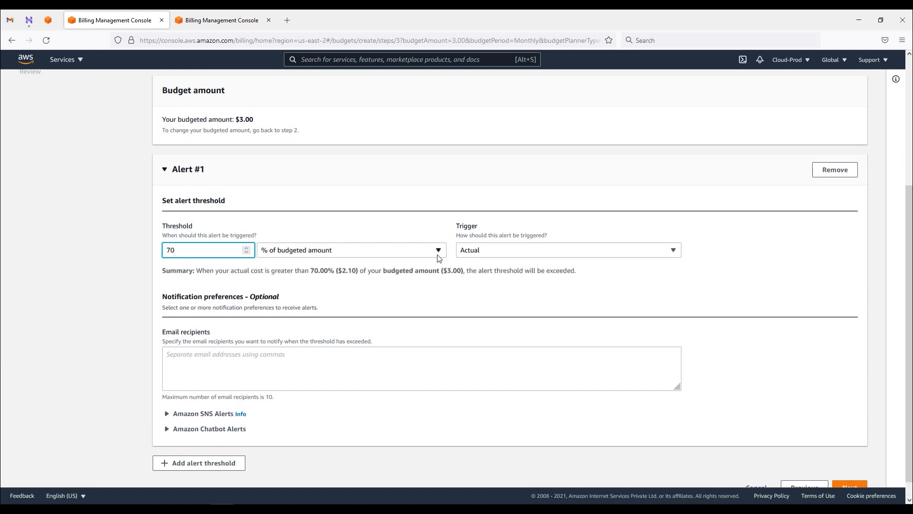
pyautogui.click(532, 258)
pyautogui.click(730, 241)
pyautogui.moveTo(311, 270); pyautogui.dragTo(358, 270)
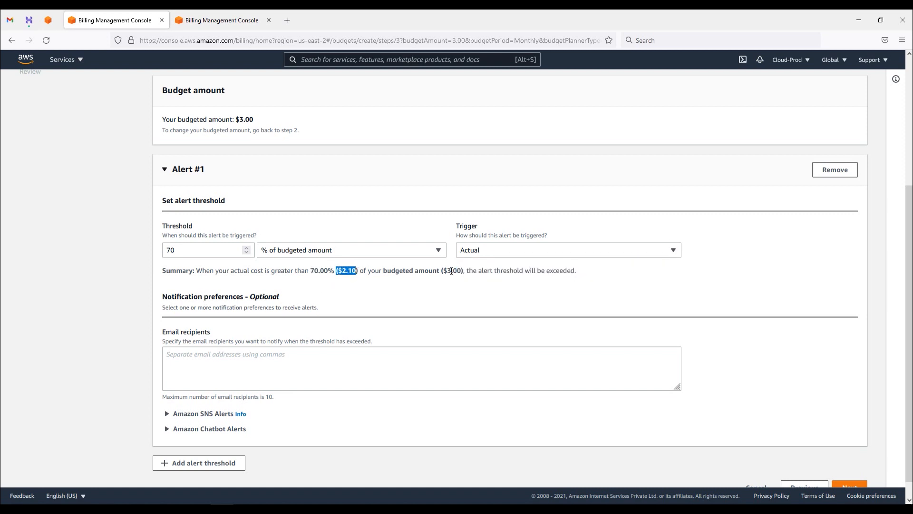
pyautogui.moveTo(442, 271); pyautogui.dragTo(458, 271)
pyautogui.moveTo(336, 271); pyautogui.dragTo(359, 270)
# Step: Enter the recipient's e-mail address for Alert #1, leaving SNS notifications unset
pyautogui.click(234, 366)
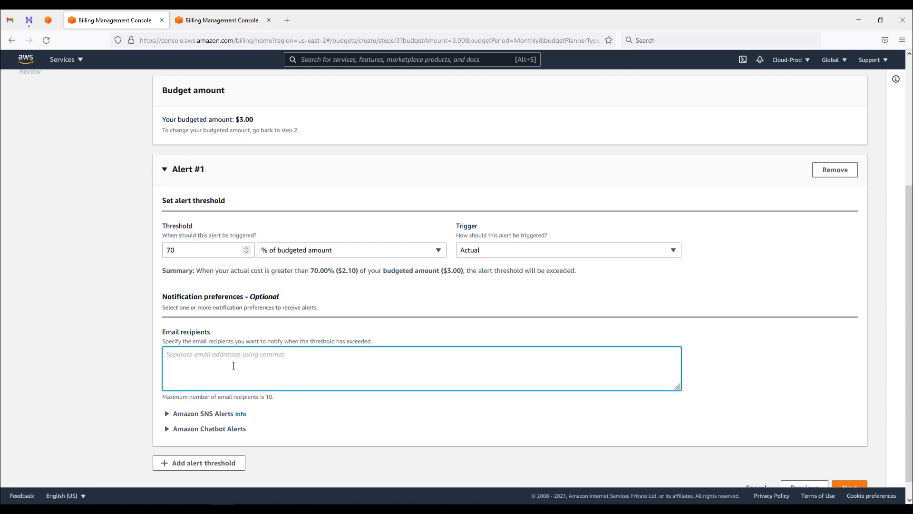
pyautogui.moveTo(266, 355); pyautogui.dragTo(157, 360)
pyautogui.hotkey('ctrl', 'c')
pyautogui.click(260, 357)
pyautogui.write(',')
pyautogui.hotkey('ctrl', 'v')
pyautogui.moveTo(345, 357); pyautogui.dragTo(256, 354)
pyautogui.press('BackSpace')
pyautogui.click(204, 415)
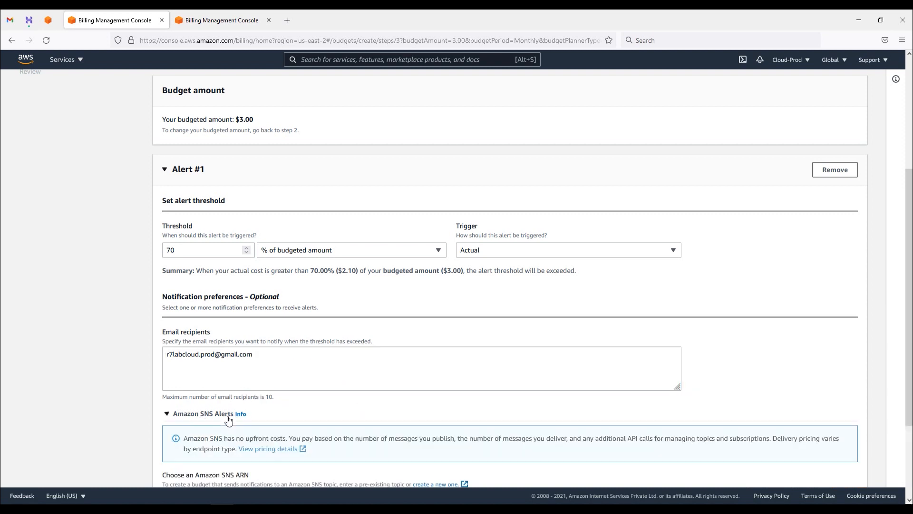
pyautogui.scroll(-2, 212, 412)
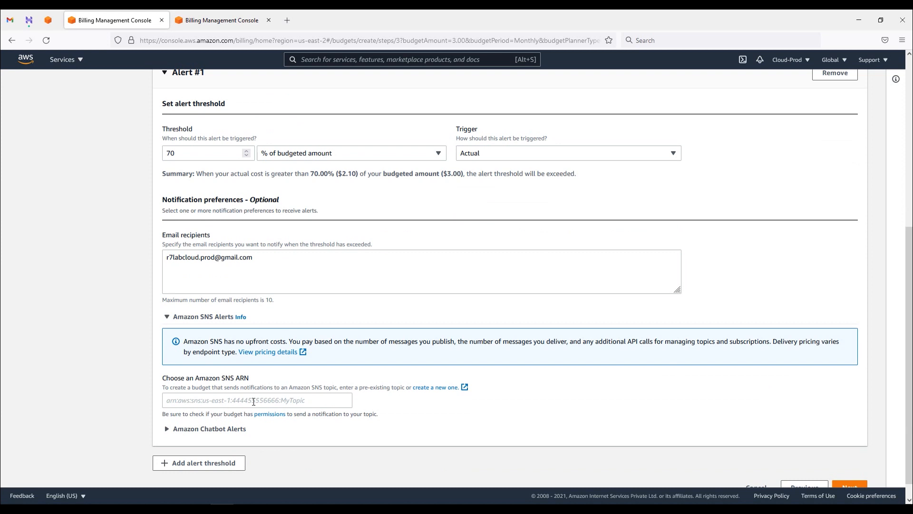
pyautogui.click(167, 316)
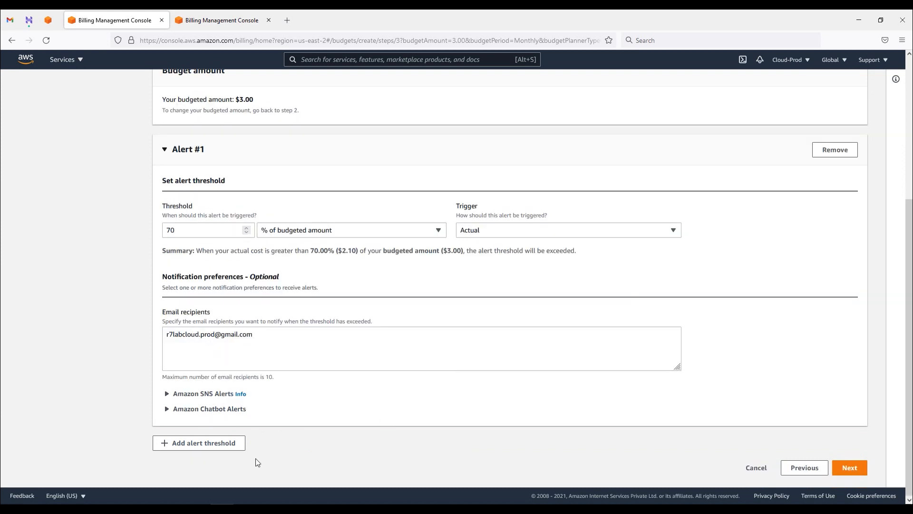
# Step: Add Alert #2 at 90% with the same recipient e-mail address
pyautogui.click(212, 443)
pyautogui.scroll(-3, 275, 422)
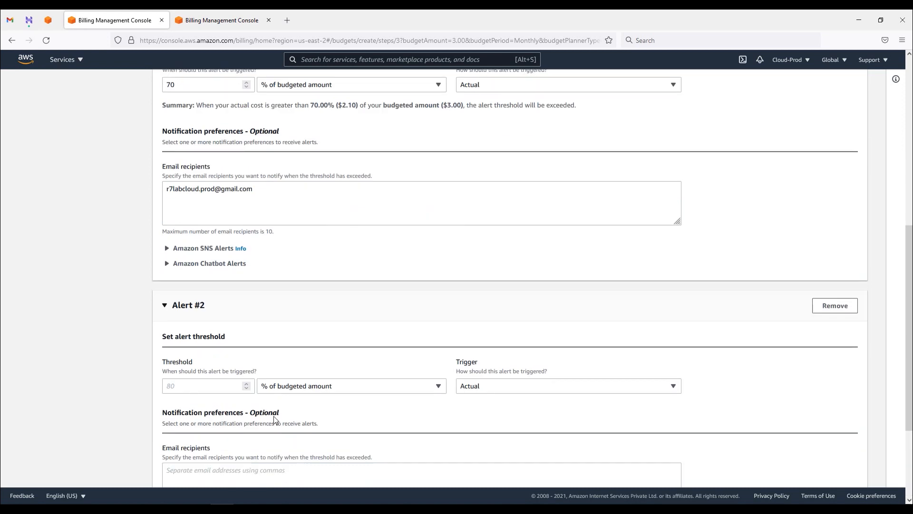
pyautogui.click(207, 390)
pyautogui.write('90')
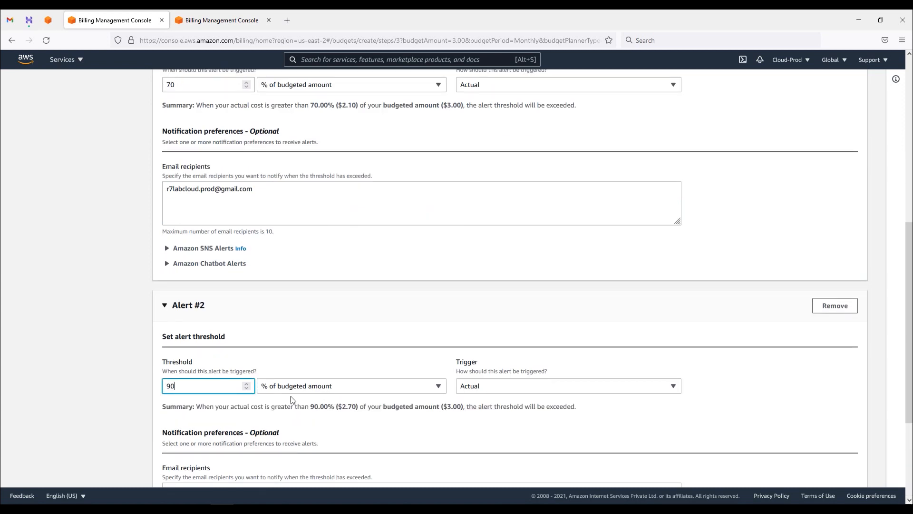
pyautogui.scroll(-2, 290, 395)
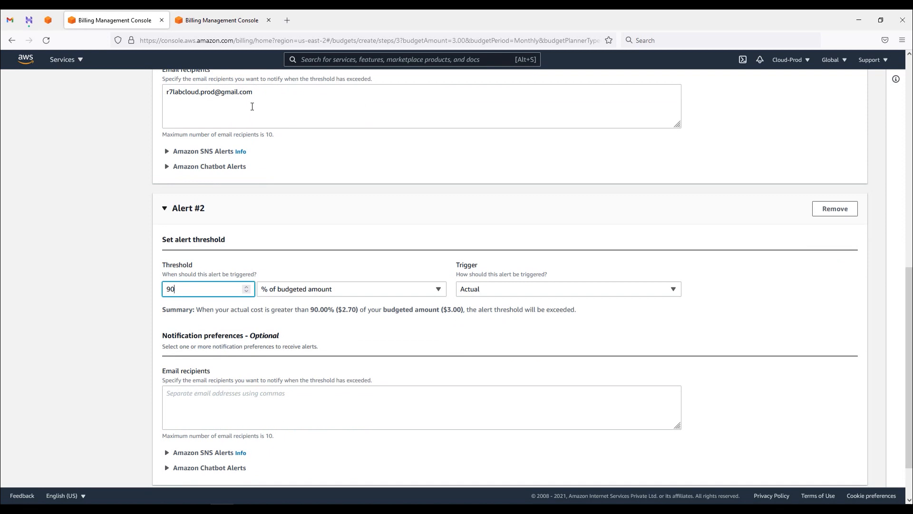
pyautogui.moveTo(259, 97); pyautogui.dragTo(167, 92)
pyautogui.hotkey('ctrl', 'c')
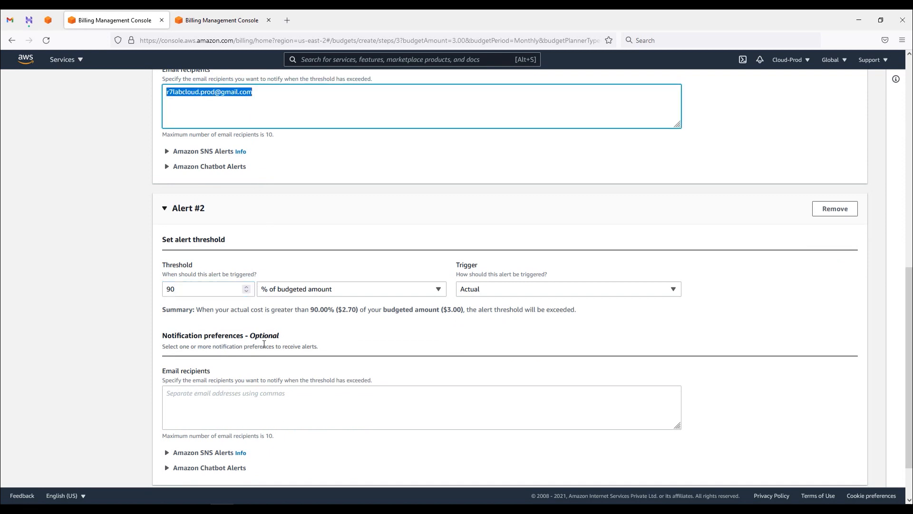
pyautogui.click(258, 392)
pyautogui.hotkey('ctrl', 'v')
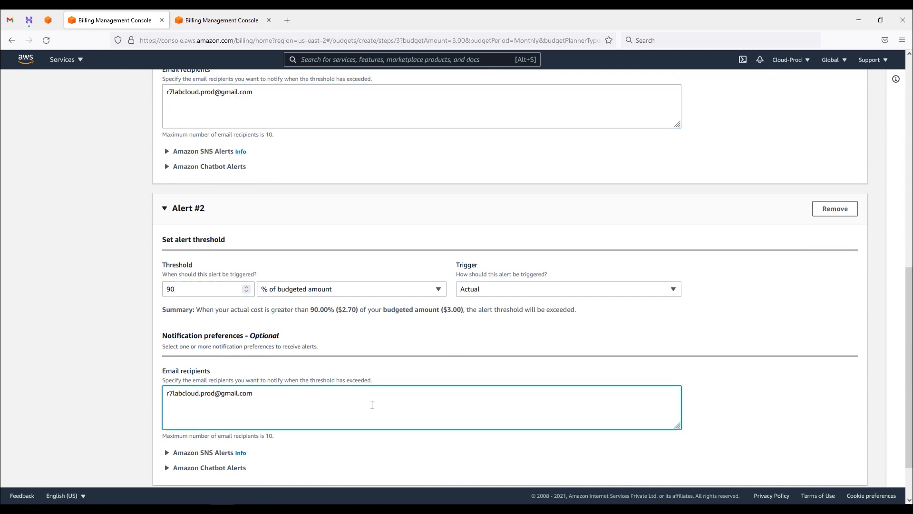
pyautogui.scroll(-5, 376, 404)
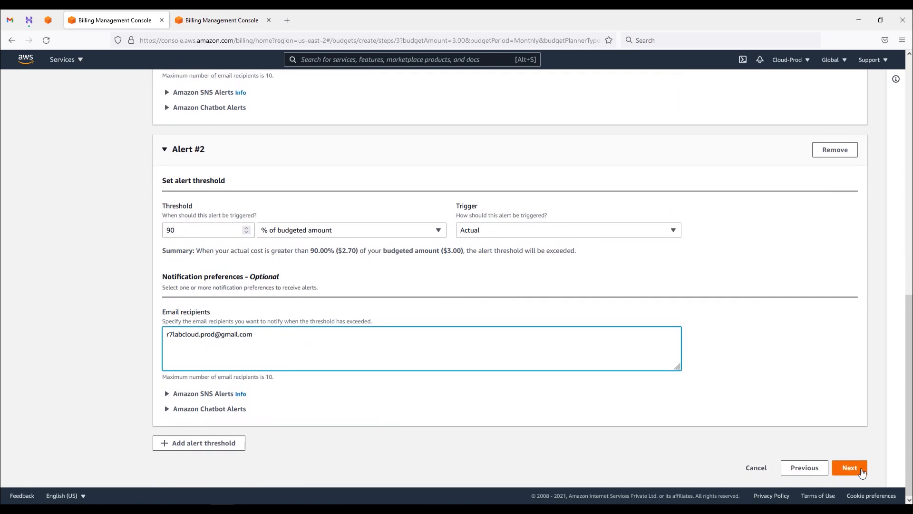
pyautogui.click(853, 468)
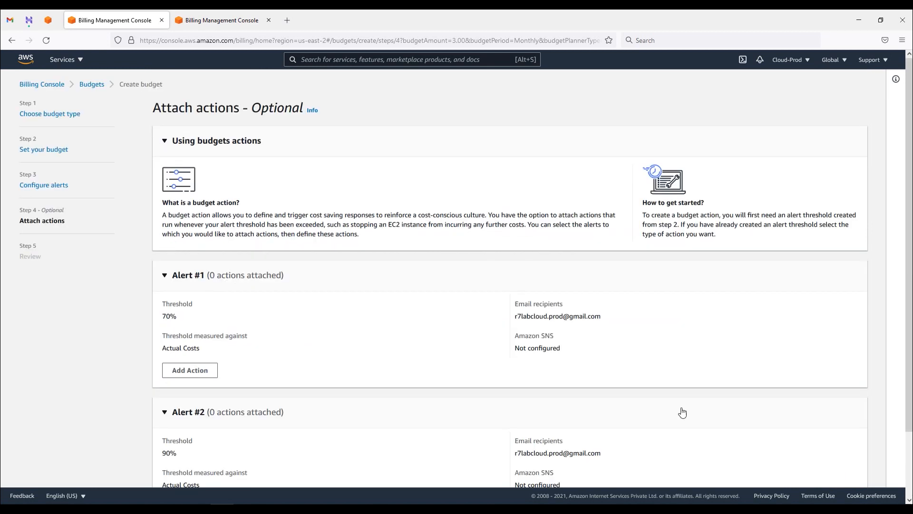
# Step: Leave the 70% and 90% alerts with no actions attached and proceed to Review
pyautogui.moveTo(165, 314); pyautogui.dragTo(186, 323)
pyautogui.scroll(-2, 362, 371)
pyautogui.moveTo(155, 369); pyautogui.dragTo(236, 383)
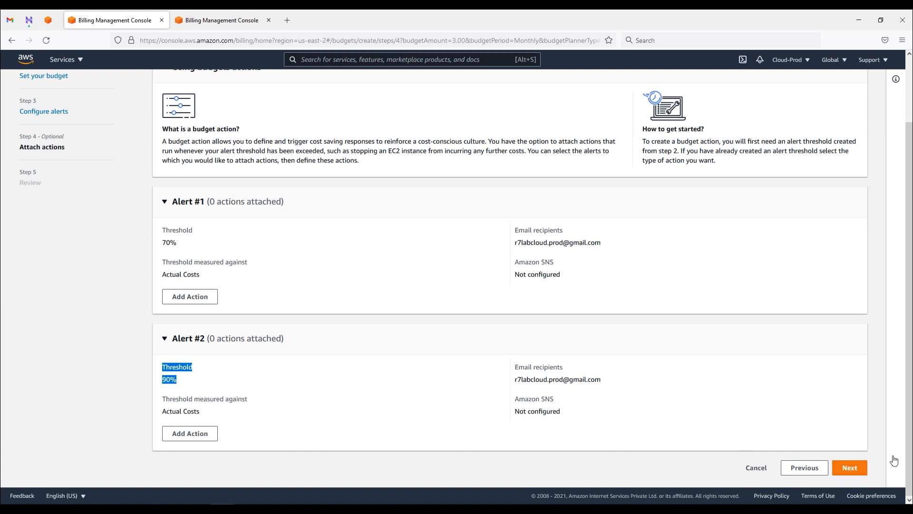
pyautogui.click(788, 405)
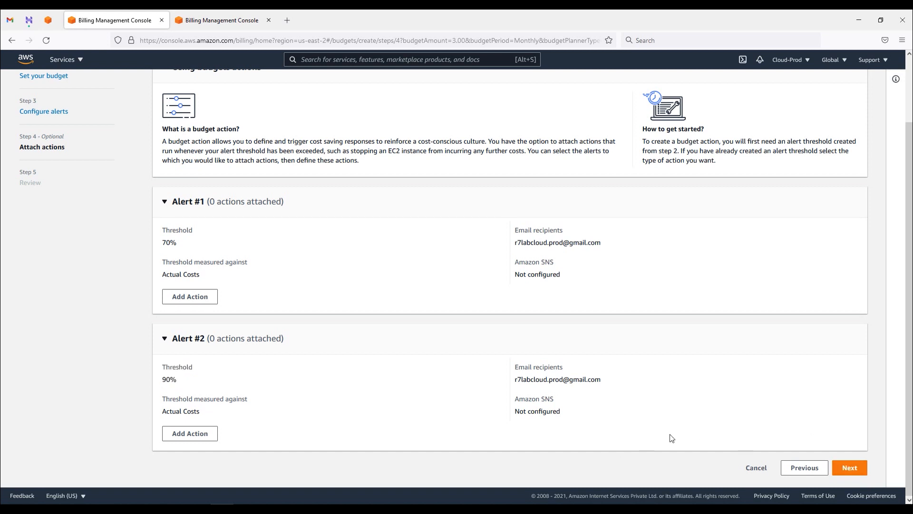
pyautogui.click(858, 474)
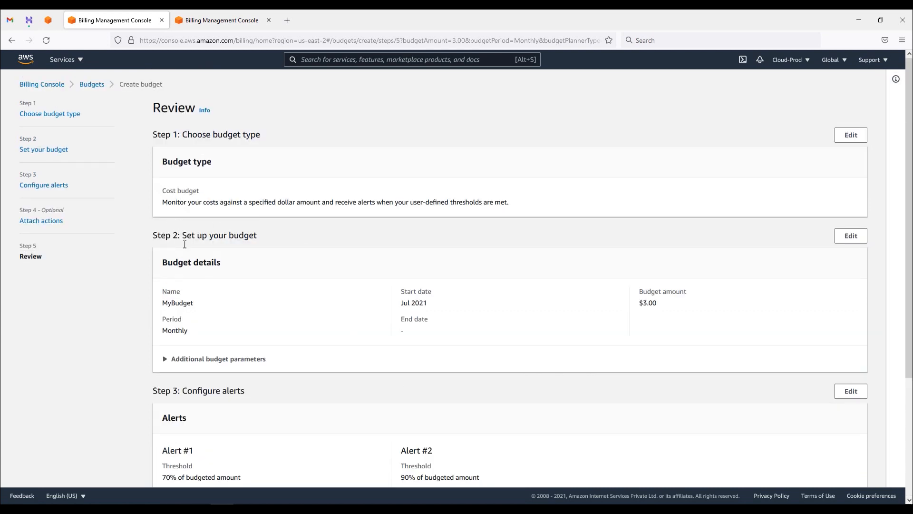
# Step: Review the Jul 2021 start, $3.00 amount and both alerts, then create the budget
pyautogui.moveTo(402, 304); pyautogui.dragTo(436, 309)
pyautogui.moveTo(667, 307); pyautogui.dragTo(638, 304)
pyautogui.moveTo(431, 305); pyautogui.dragTo(394, 305)
pyautogui.scroll(-3, 295, 361)
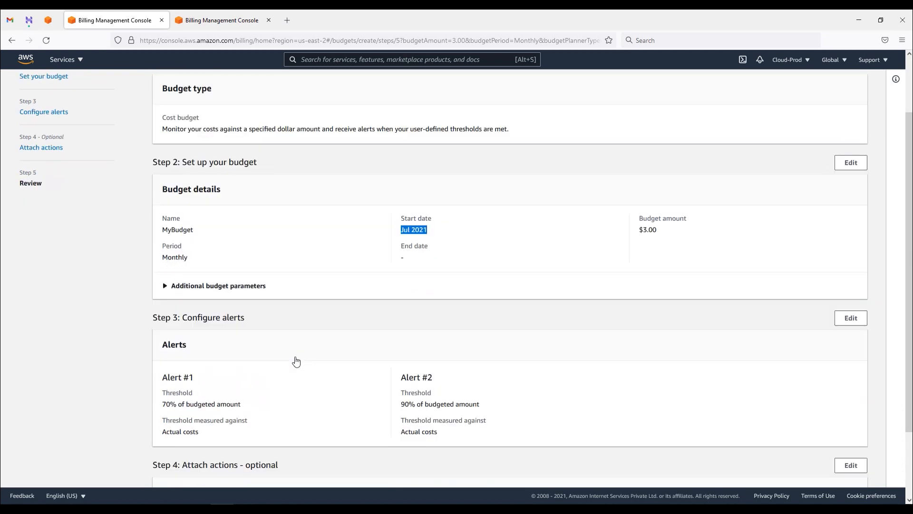
pyautogui.moveTo(163, 305); pyautogui.dragTo(206, 309)
pyautogui.moveTo(401, 305); pyautogui.dragTo(434, 306)
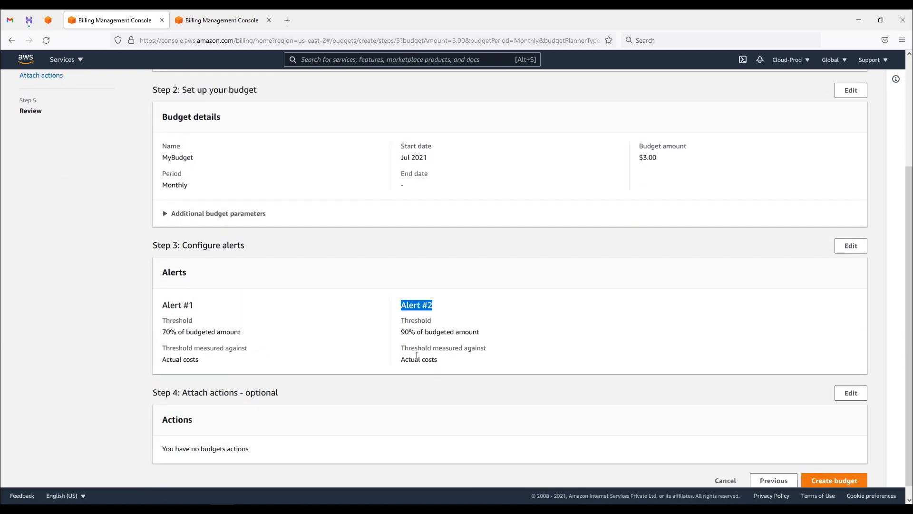
pyautogui.scroll(-1, 416, 355)
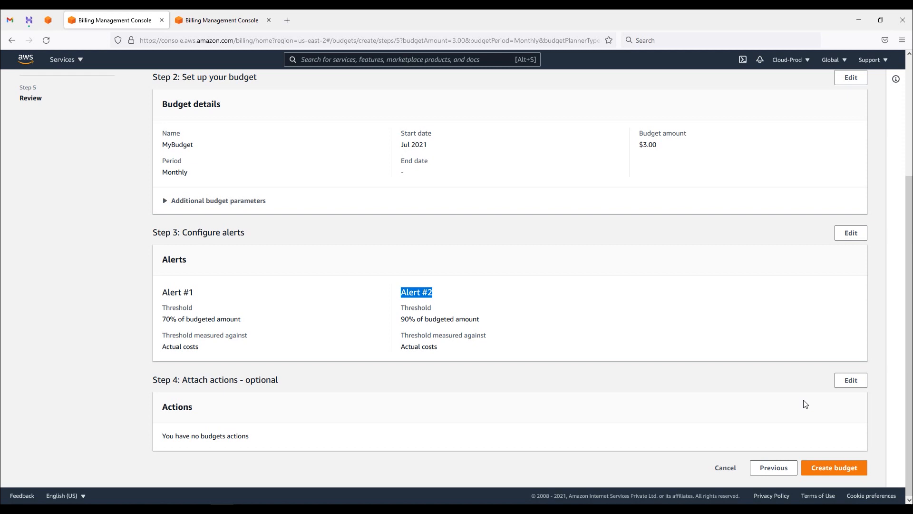
pyautogui.click(837, 467)
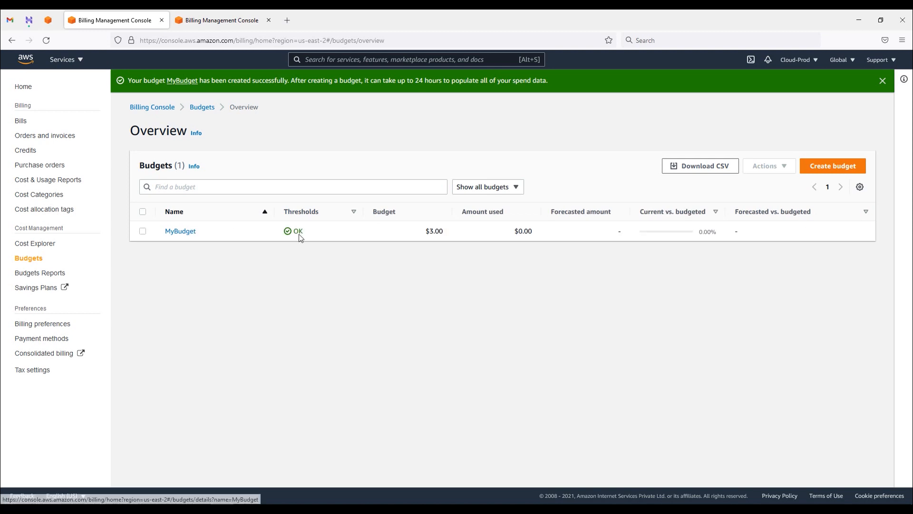
# Step: Open MyBudget's details, expand Additional budget parameters, and scroll to its empty Budget history
pyautogui.click(179, 232)
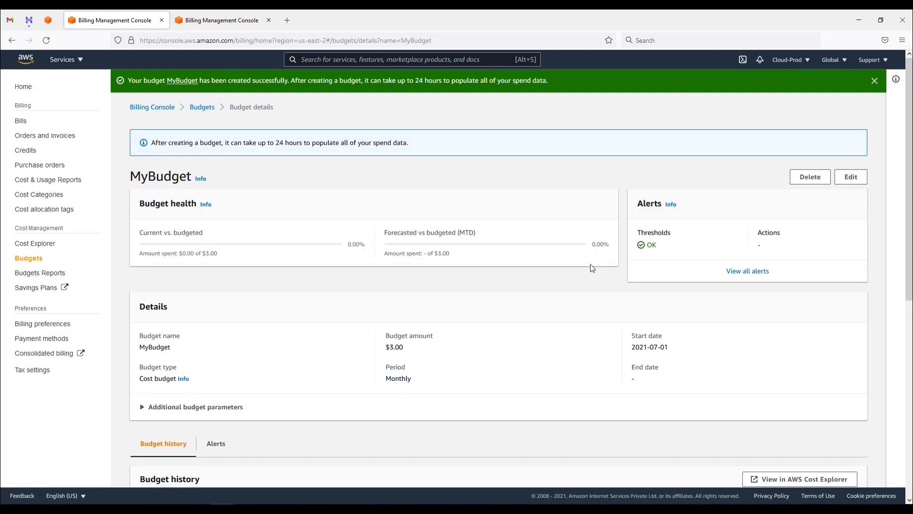
pyautogui.moveTo(219, 144); pyautogui.dragTo(414, 152)
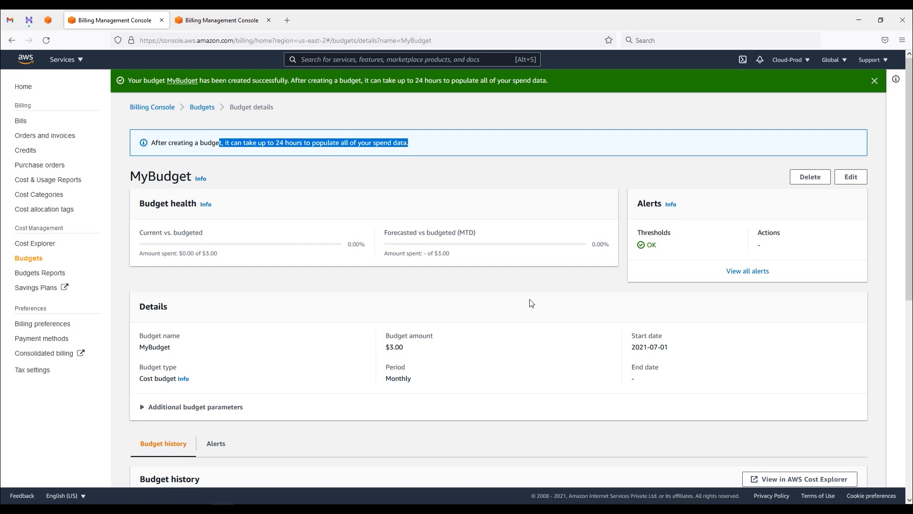
pyautogui.click(602, 279)
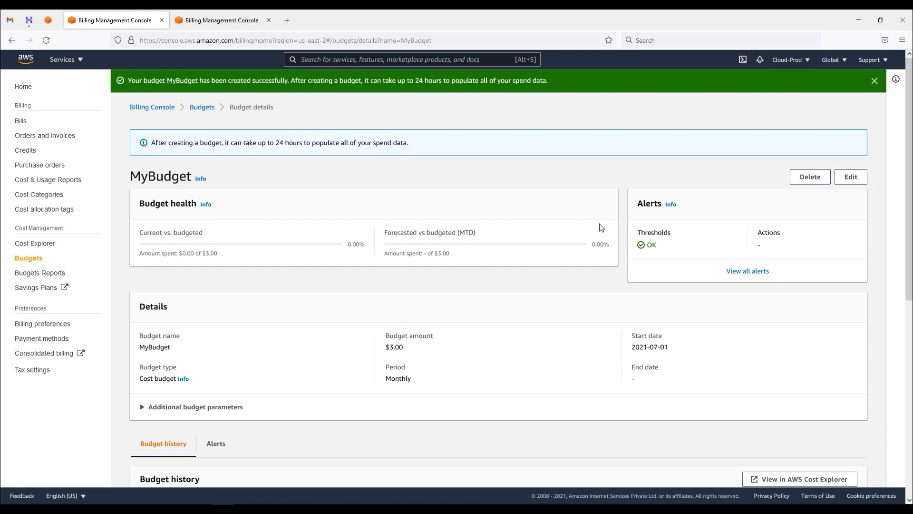
pyautogui.moveTo(143, 232); pyautogui.dragTo(342, 247)
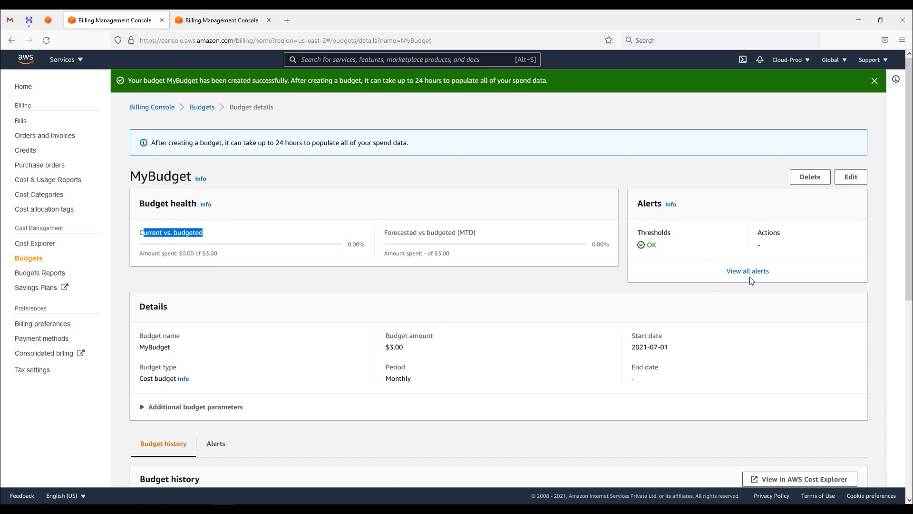
pyautogui.scroll(-1, 718, 298)
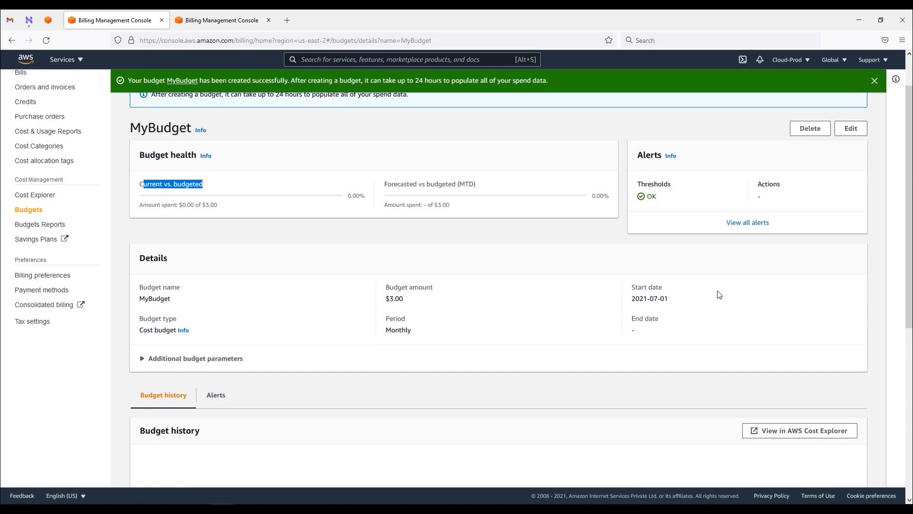
pyautogui.scroll(-1, 718, 295)
pyautogui.click(223, 310)
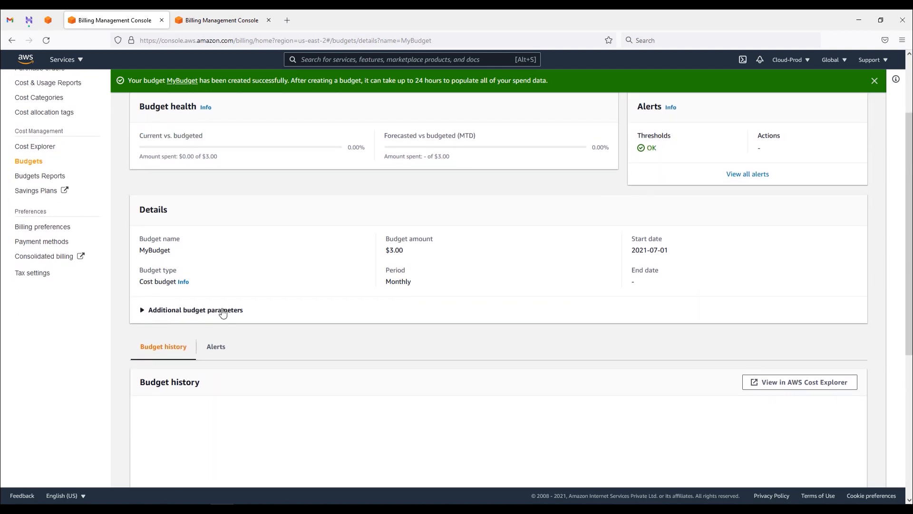
pyautogui.scroll(-1, 363, 310)
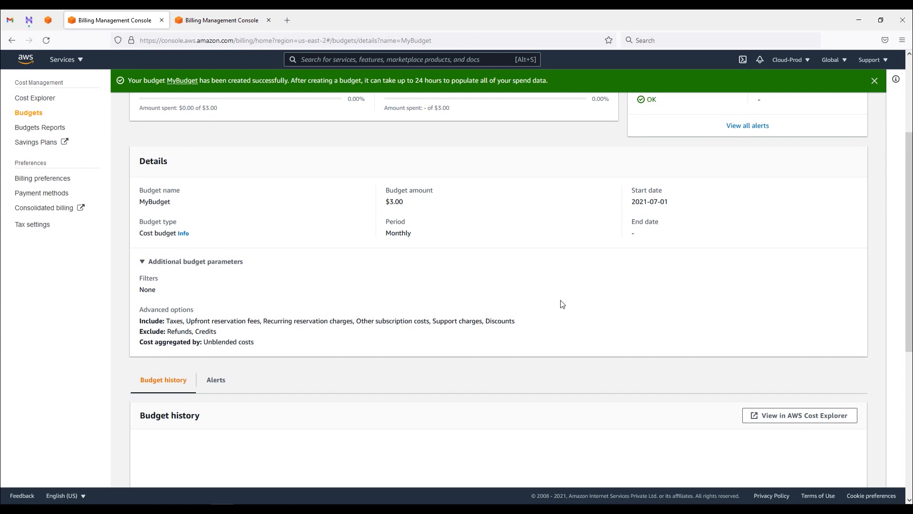
pyautogui.scroll(-2, 563, 302)
pyautogui.scroll(-4, 565, 309)
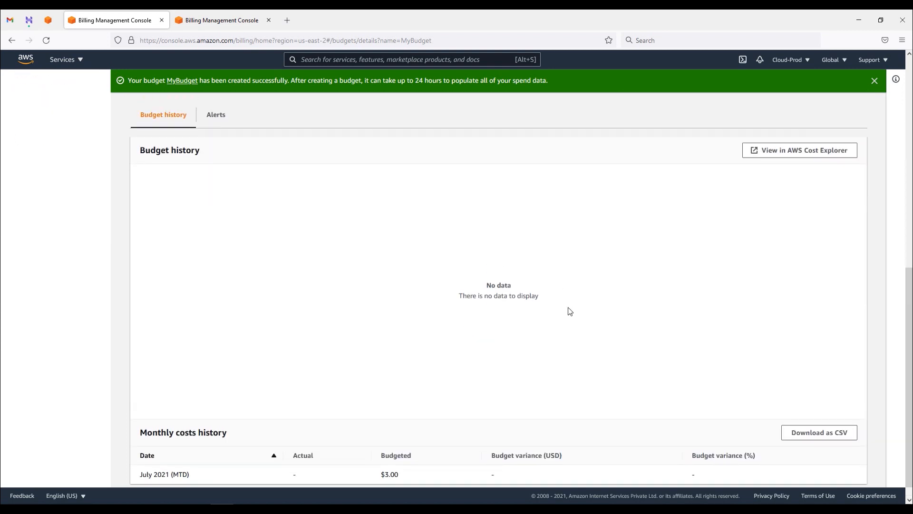
# Step: View all MyBudget alerts to confirm neither threshold is exceeded, then return to the Budgets list
pyautogui.scroll(9, 570, 311)
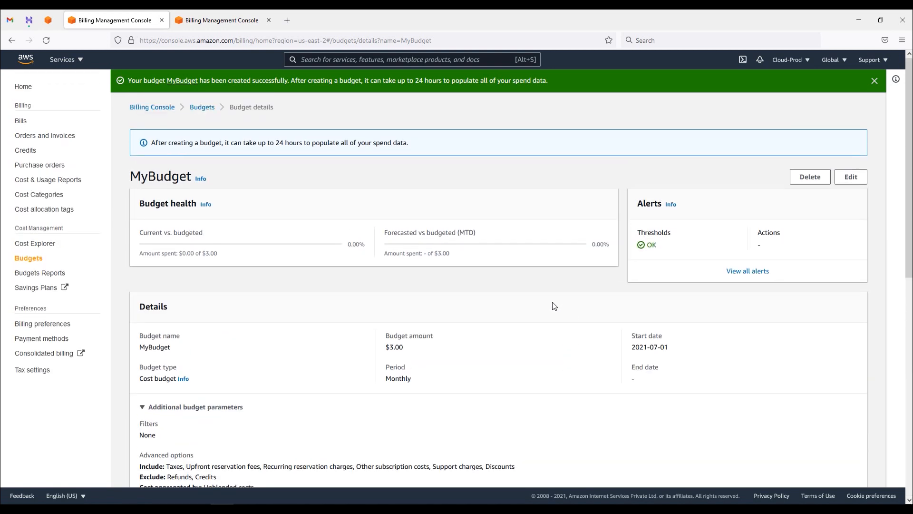
pyautogui.click(761, 273)
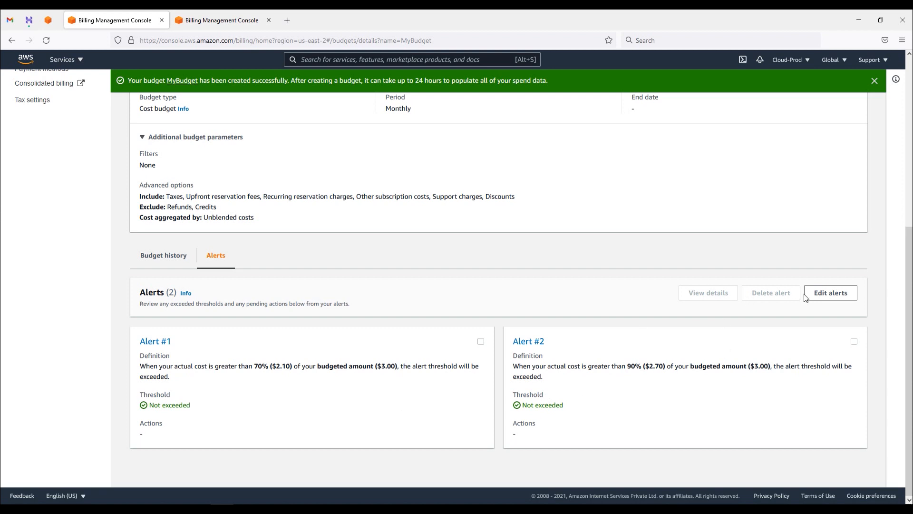
pyautogui.scroll(5, 388, 407)
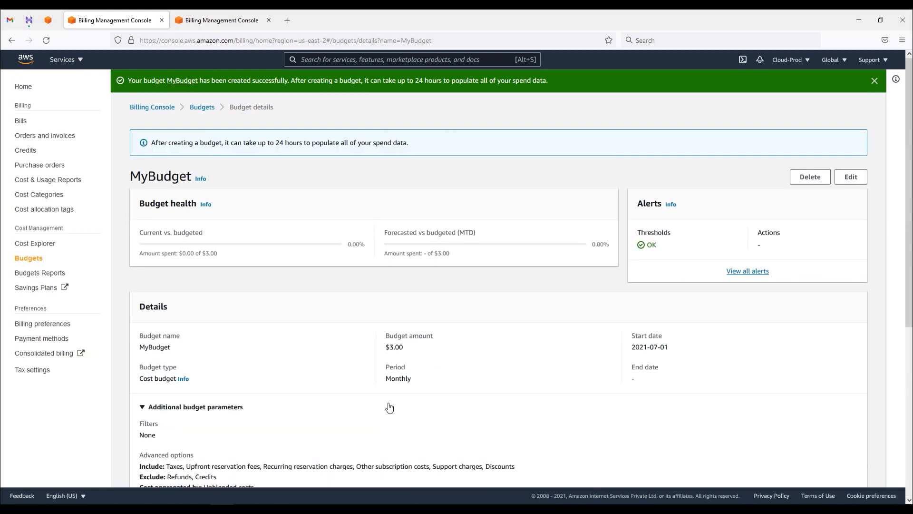
pyautogui.click(34, 262)
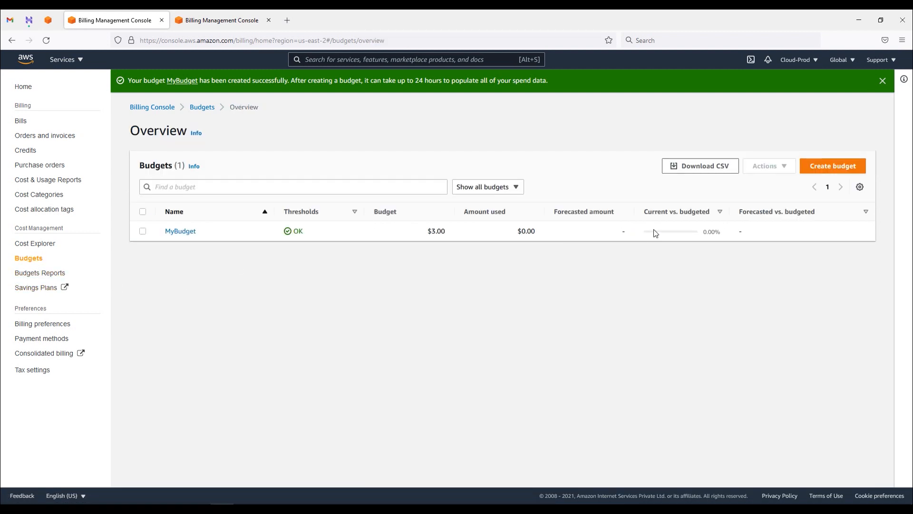
# Step: Check MyBudget in the budgets list, then review the dashboard's $1.01 (75.92 INR) month-to-date spend
pyautogui.click(45, 274)
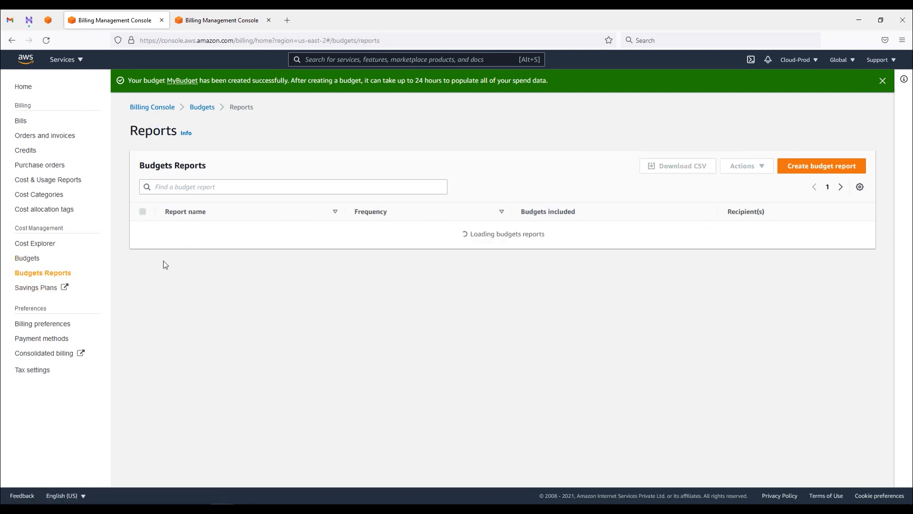
pyautogui.click(33, 259)
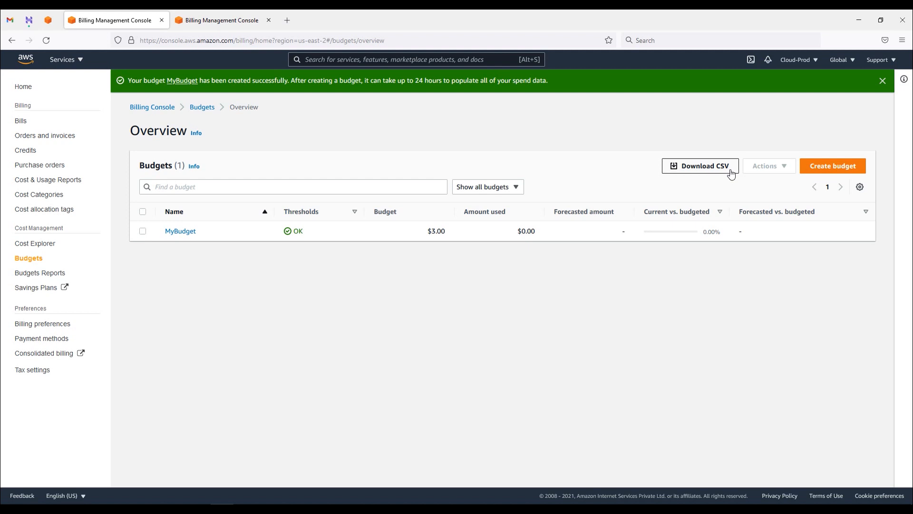
pyautogui.click(512, 190)
pyautogui.click(586, 311)
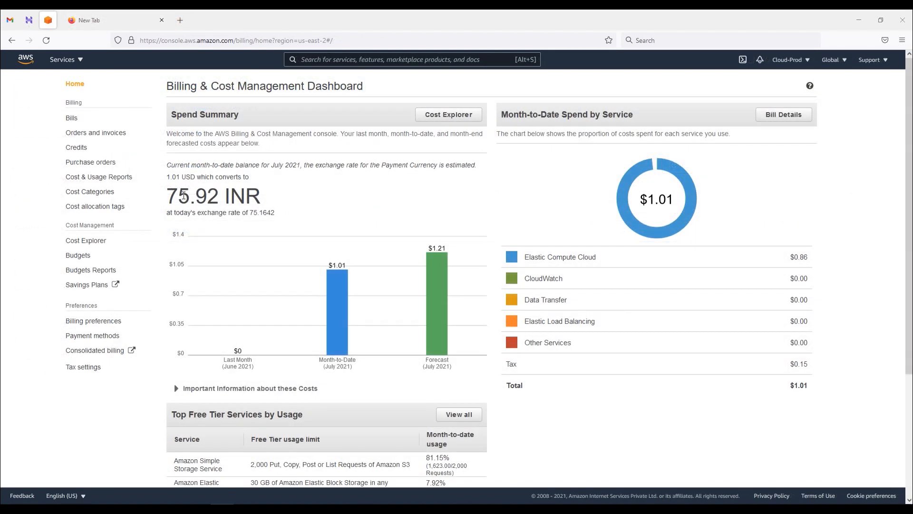
pyautogui.moveTo(208, 196); pyautogui.dragTo(178, 196)
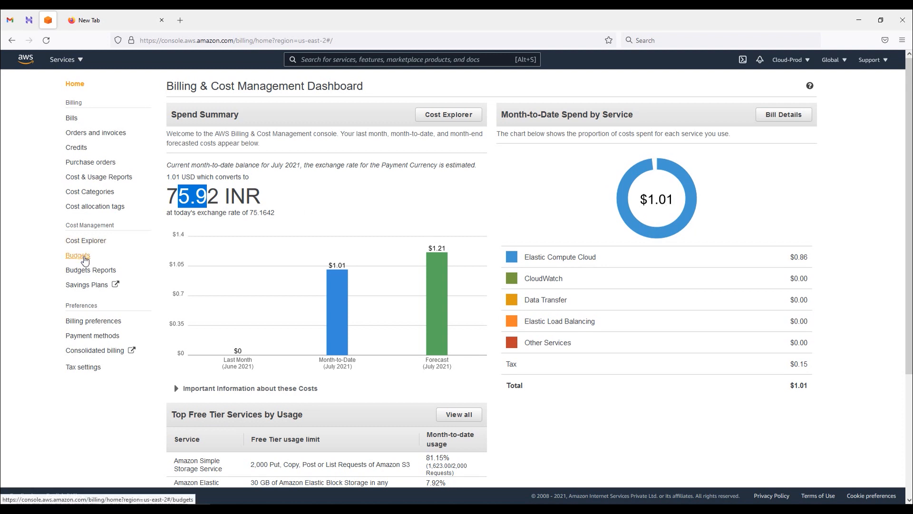
# Step: Open MyBudget's details from the Budgets overview, showing the $1.00 budget amount
pyautogui.click(84, 258)
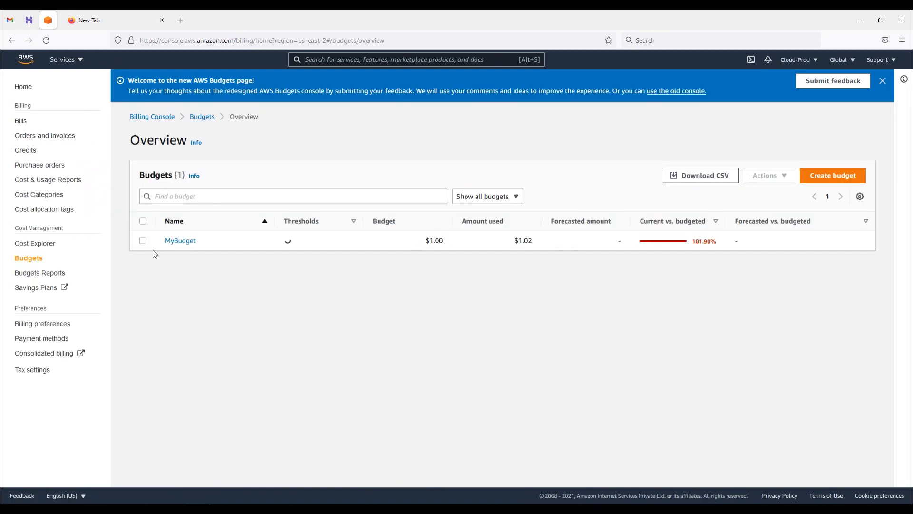
pyautogui.moveTo(440, 242); pyautogui.dragTo(427, 242)
pyautogui.click(448, 242)
pyautogui.click(189, 241)
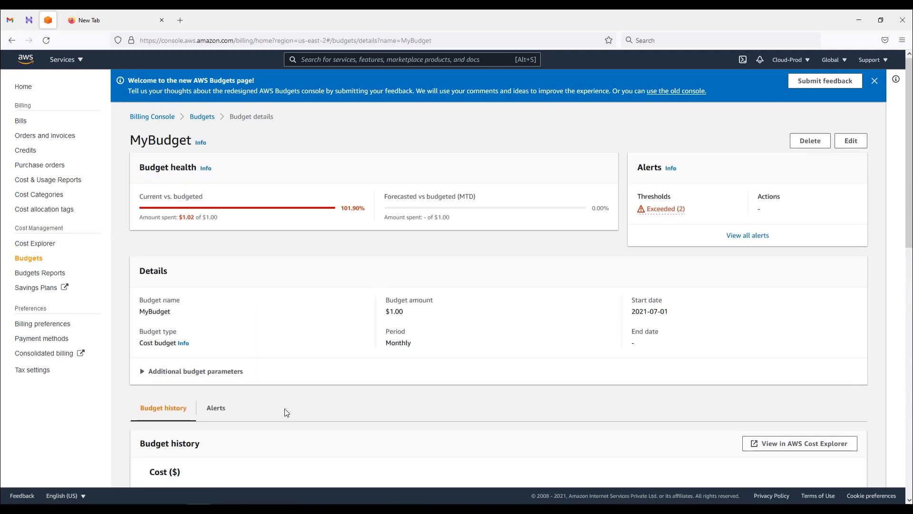
pyautogui.moveTo(386, 311); pyautogui.dragTo(415, 314)
pyautogui.moveTo(145, 195); pyautogui.dragTo(203, 197)
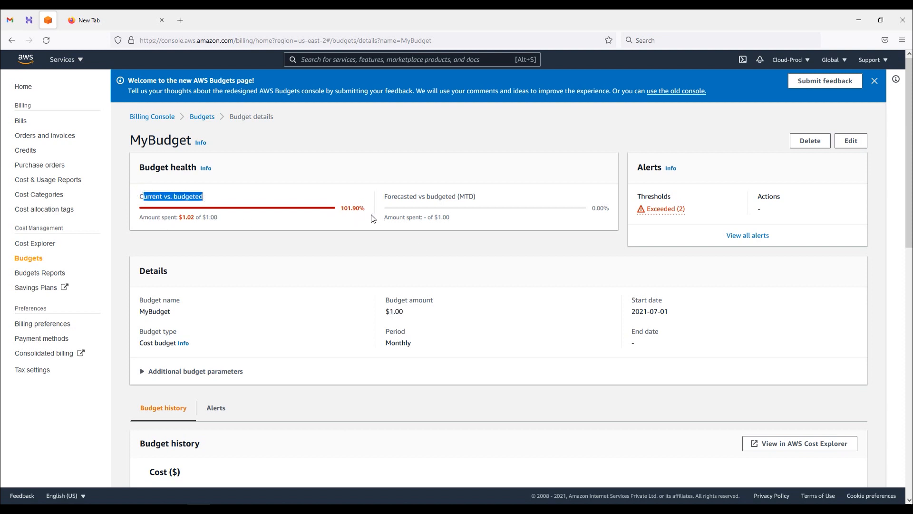
# Step: Check the two exceeded alert thresholds, then list all of MyBudget's alerts
pyautogui.click(677, 213)
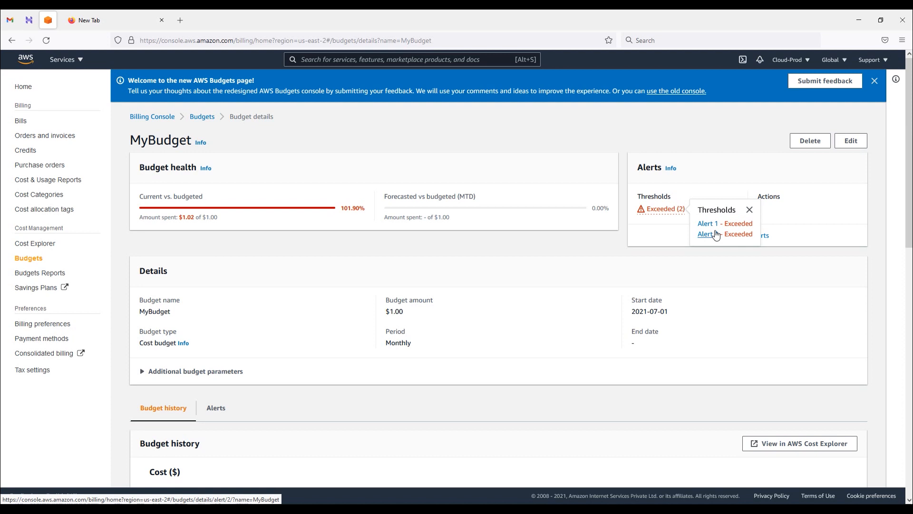
pyautogui.click(598, 257)
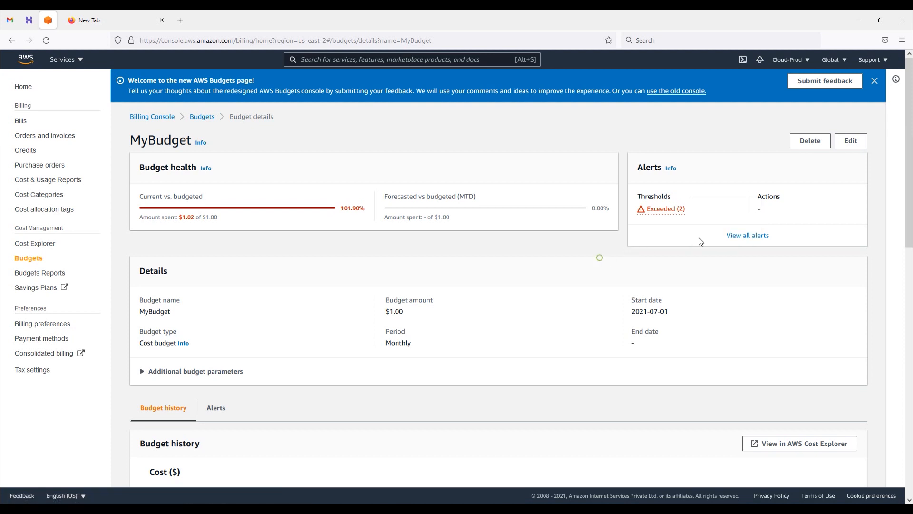
pyautogui.click(756, 236)
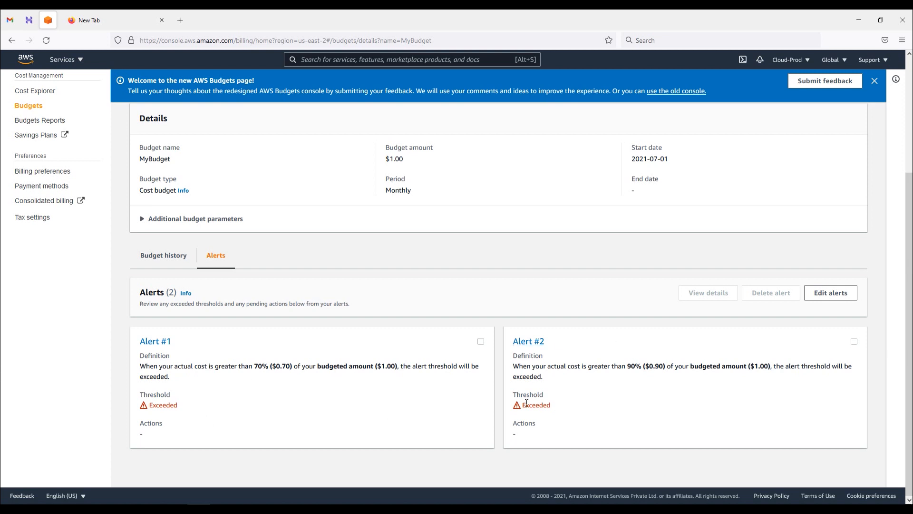
# Step: Read the Gmail AWS Budgets alerts for the $0.70 and $0.90 thresholds at $1.02, then return to AWS
pyautogui.click(10, 19)
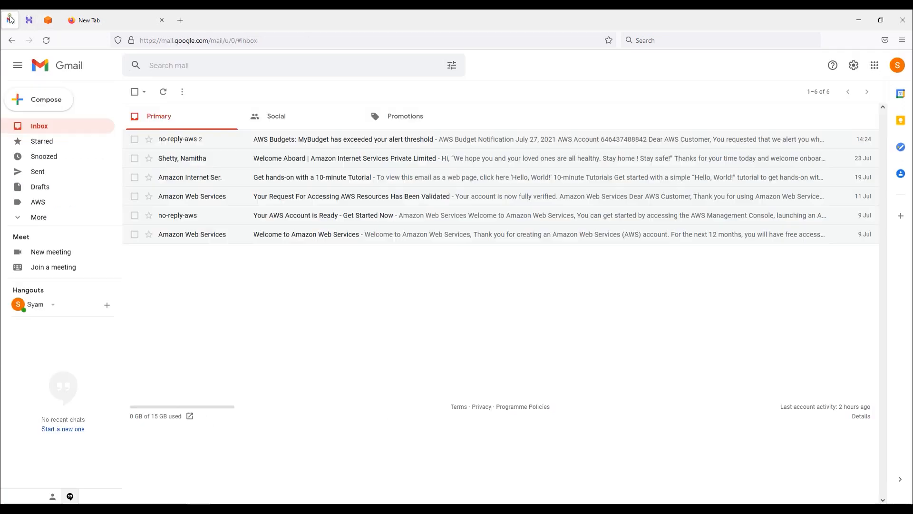
pyautogui.click(188, 145)
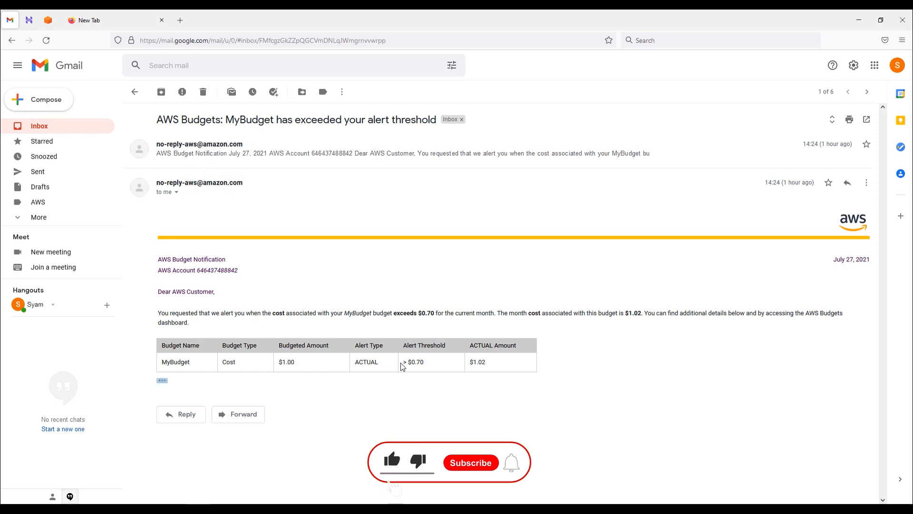
pyautogui.tripleClick(423, 364)
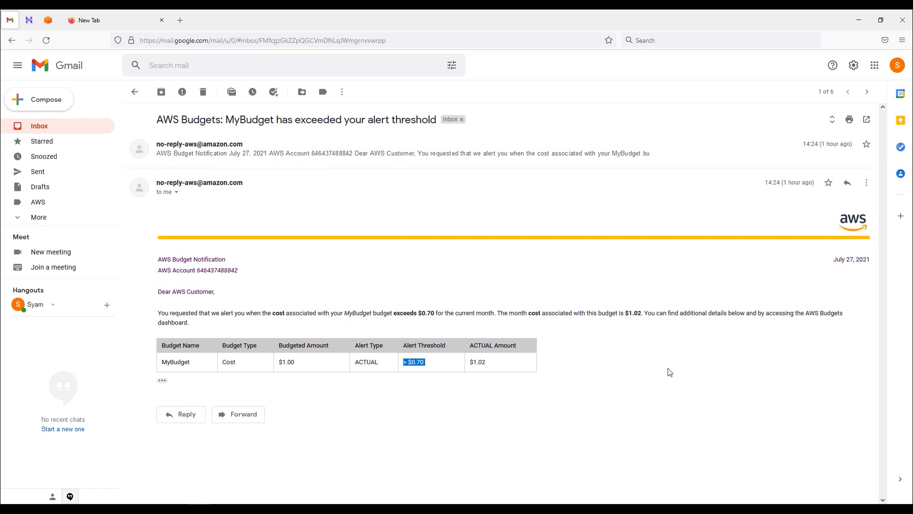
pyautogui.click(237, 153)
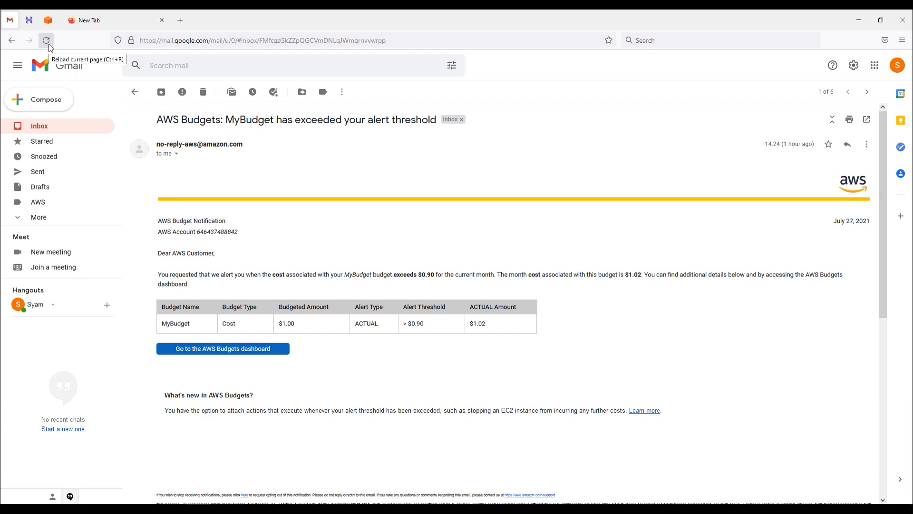
pyautogui.click(48, 20)
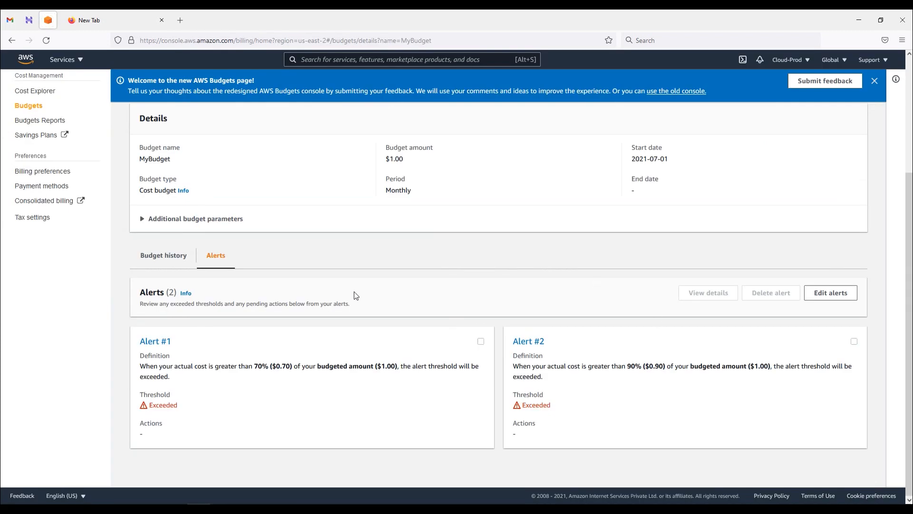
# Step: Reopen MyBudget's details from the Budgets overview and review its $1.00 budget amount
pyautogui.click(28, 106)
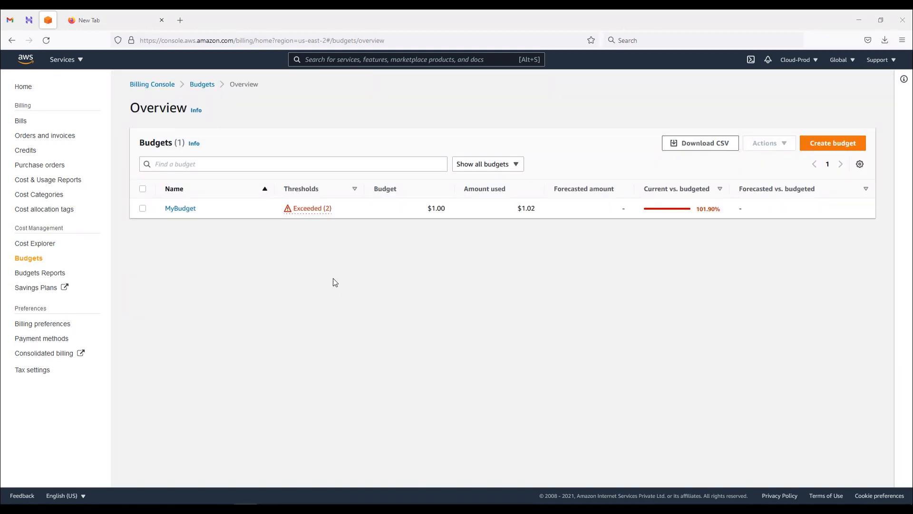
pyautogui.click(184, 209)
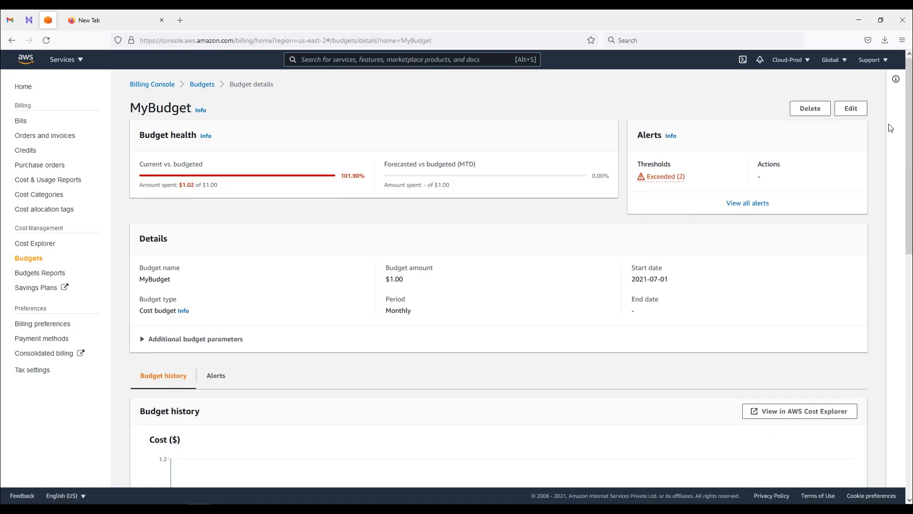
pyautogui.scroll(-2, 632, 259)
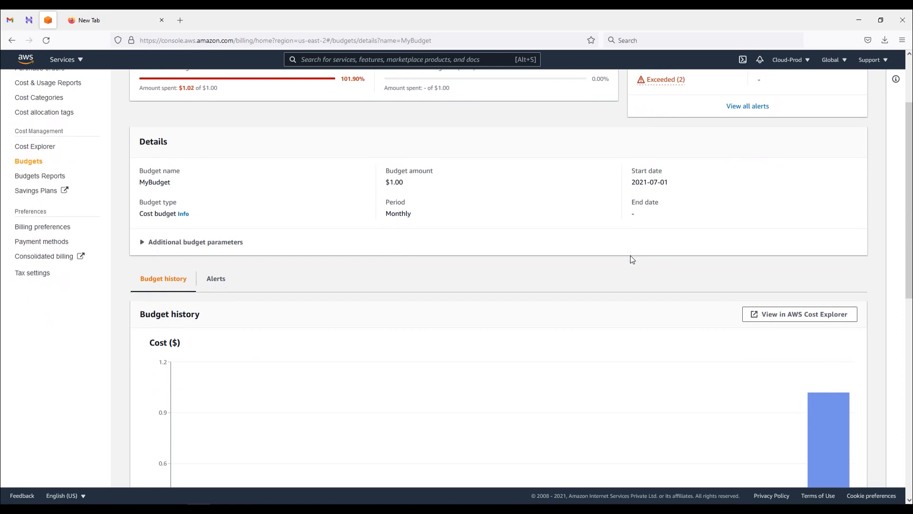
pyautogui.moveTo(412, 182); pyautogui.dragTo(384, 183)
pyautogui.scroll(-1, 602, 215)
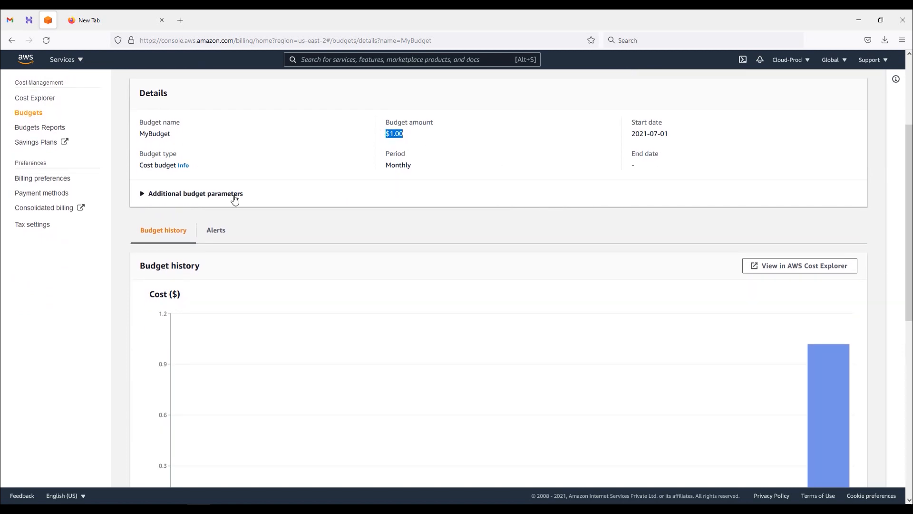
# Step: Expand and collapse the additional budget parameters, then reach the Budget history chart
pyautogui.click(235, 195)
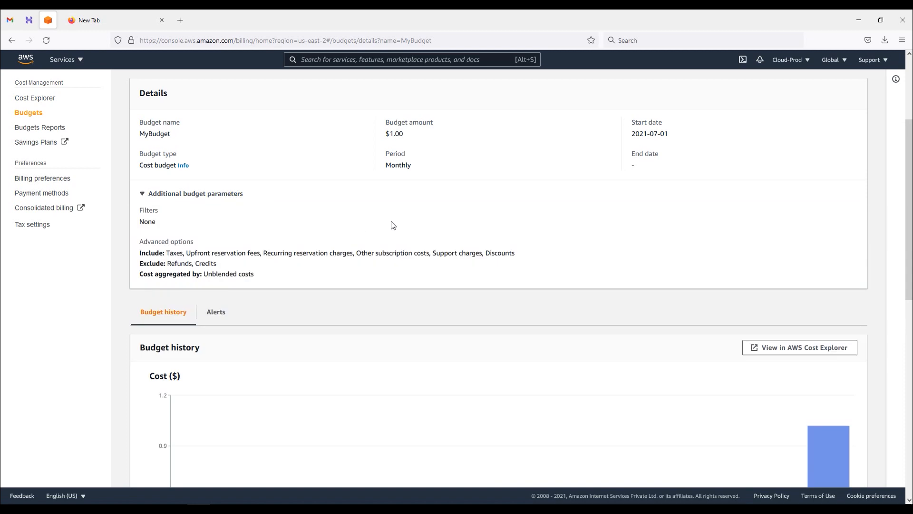
pyautogui.scroll(-1, 373, 226)
pyautogui.click(216, 146)
pyautogui.scroll(-1, 372, 217)
pyautogui.scroll(-1, 372, 216)
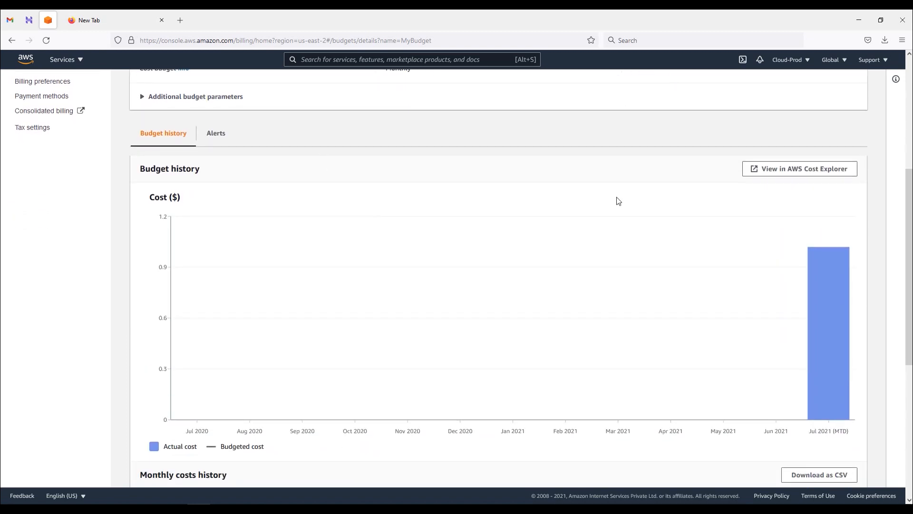
# Step: Review the July 2021 (MTD) row in MyBudget's budget and monthly cost history
pyautogui.tripleClick(138, 170)
pyautogui.moveTo(836, 286)
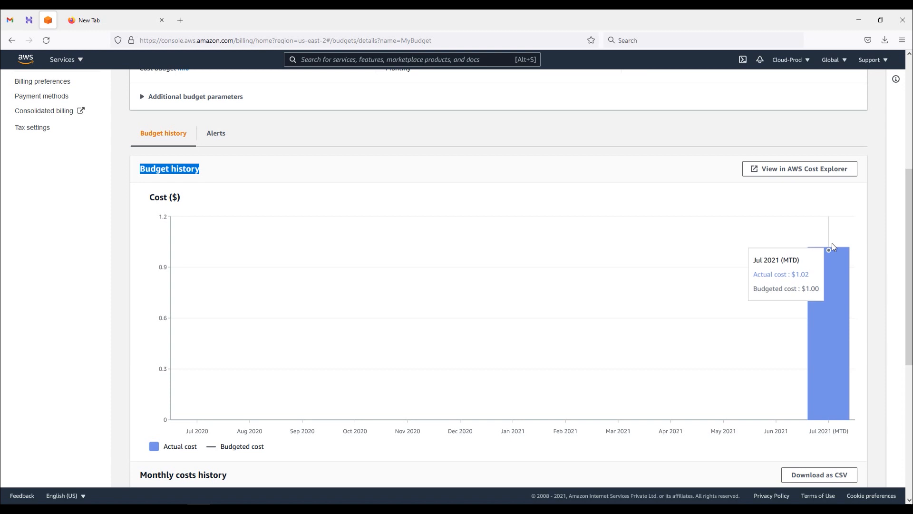
pyautogui.scroll(-3, 627, 357)
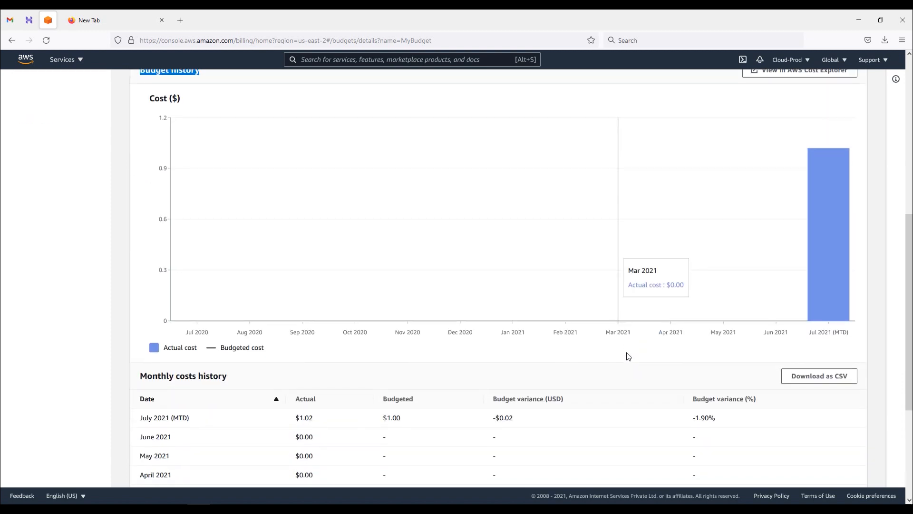
pyautogui.scroll(-4, 628, 357)
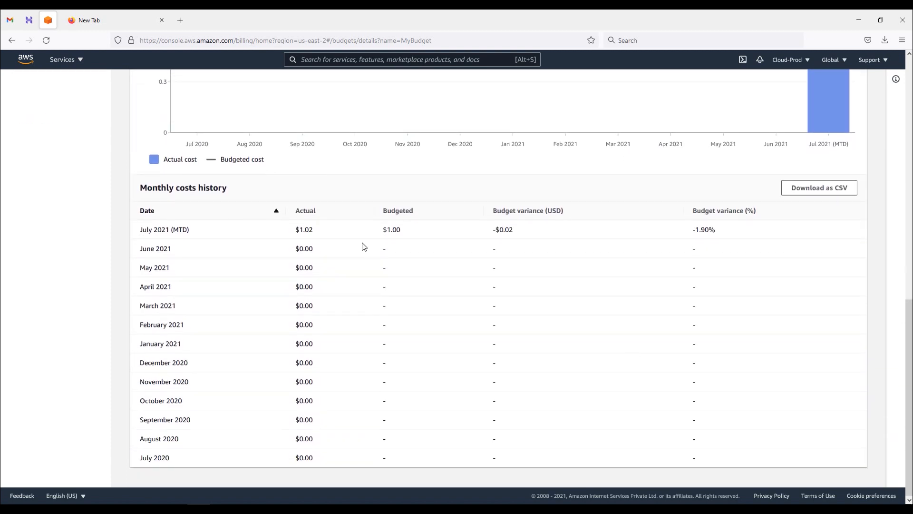
pyautogui.moveTo(135, 232); pyautogui.dragTo(231, 234)
pyautogui.moveTo(381, 238); pyautogui.dragTo(737, 234)
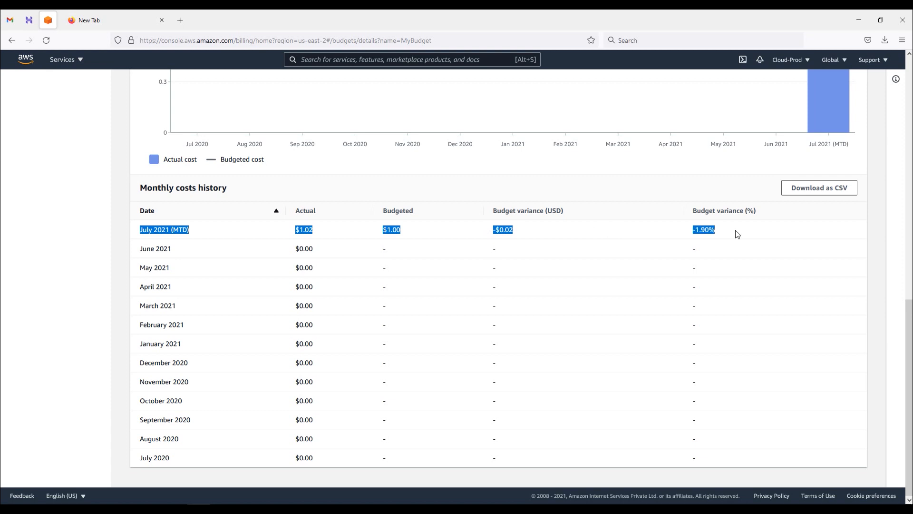
pyautogui.scroll(3, 787, 233)
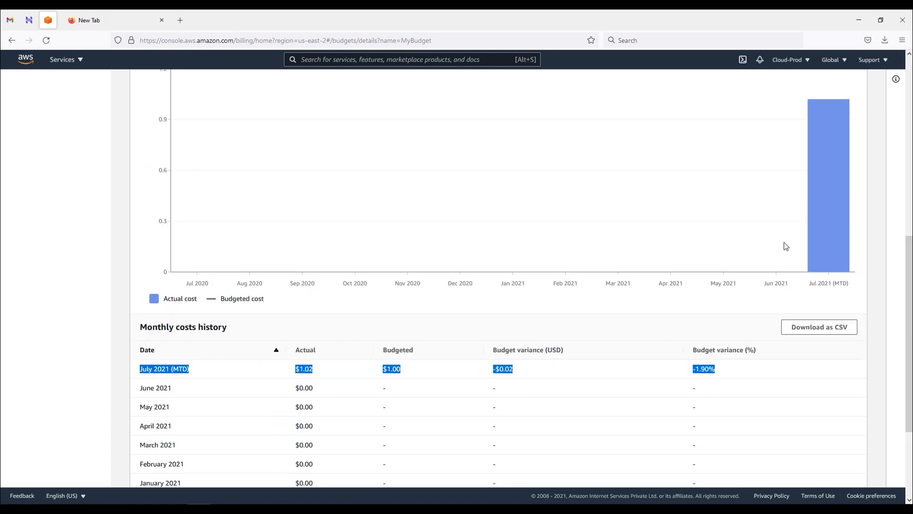
pyautogui.scroll(8, 787, 246)
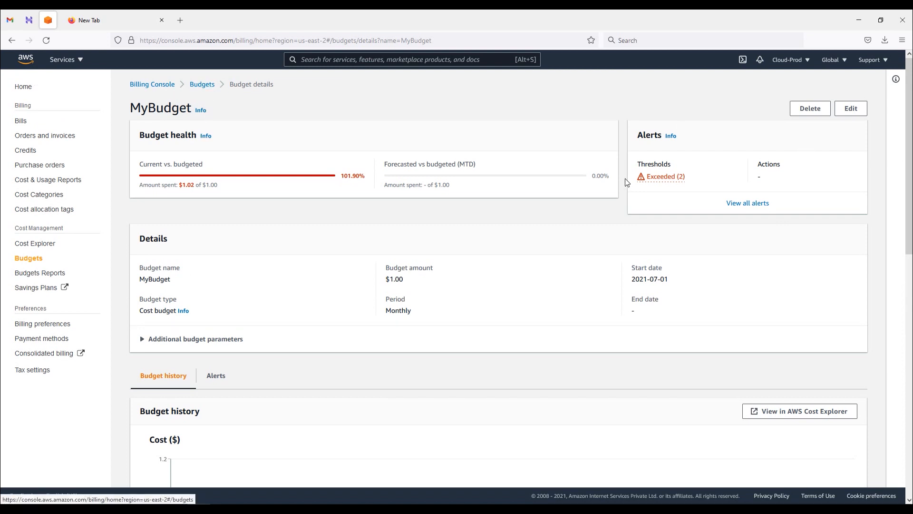
# Step: Open MyBudget's edit page, then leave it for the Budgets overview showing 101.90% used
pyautogui.click(853, 113)
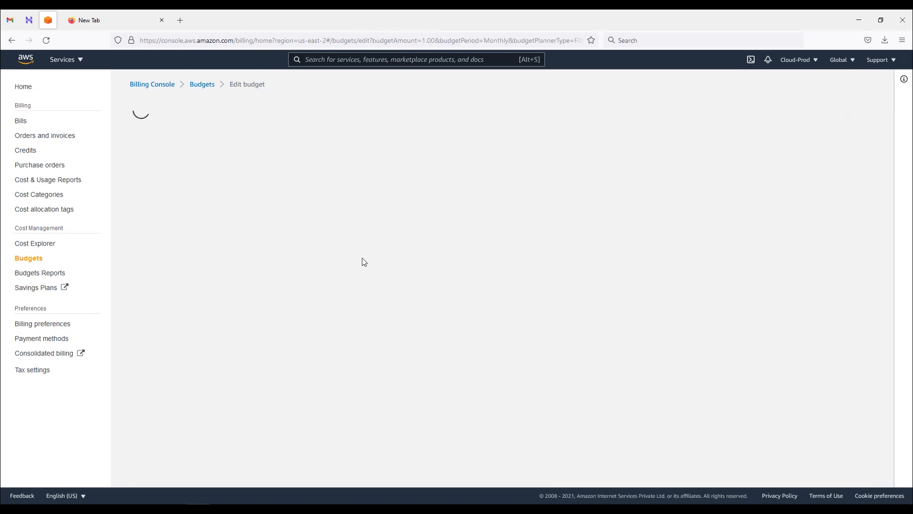
pyautogui.scroll(-3, 321, 292)
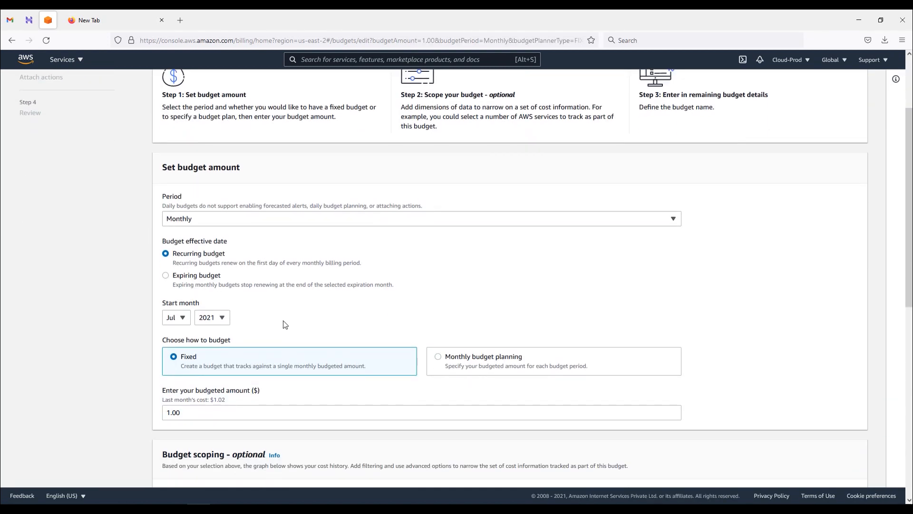
pyautogui.scroll(3, 297, 280)
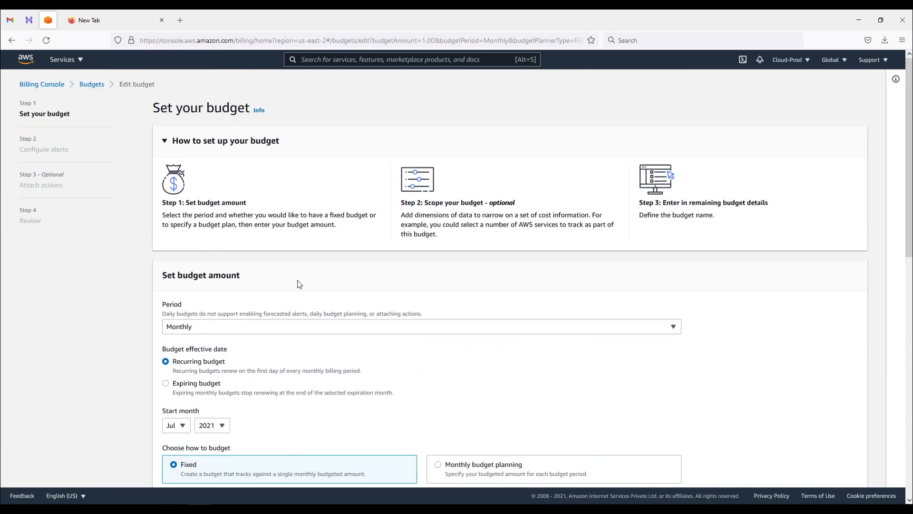
pyautogui.click(92, 87)
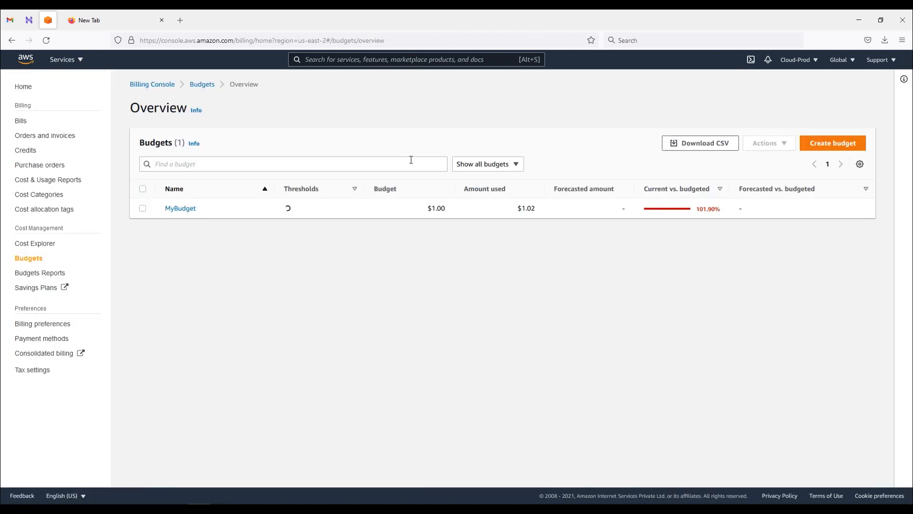